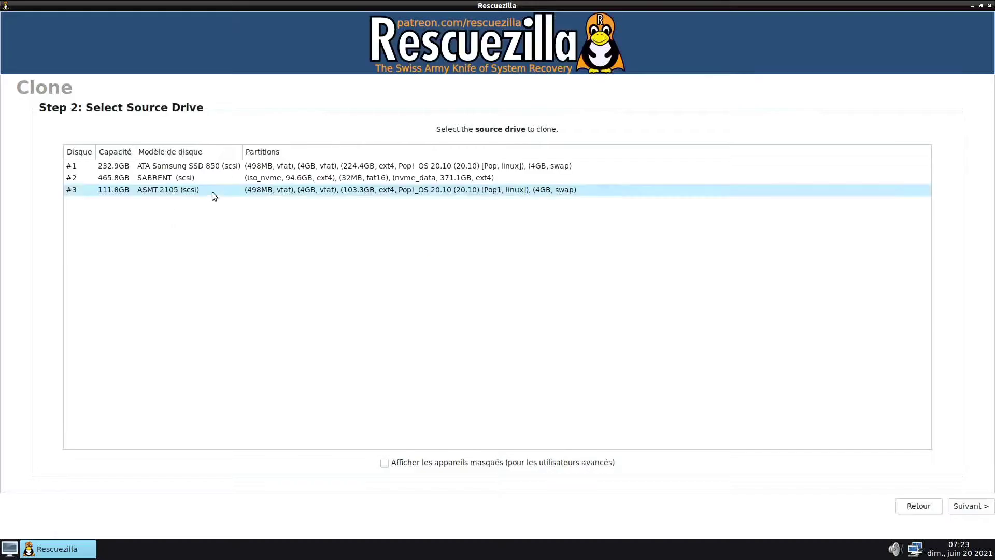
# - Try to clone the 232.9GB ATA Samsung SSD 850 onto the 111.8GB ASMT 2105 drive
pyautogui.click(172, 178)
pyautogui.click(169, 167)
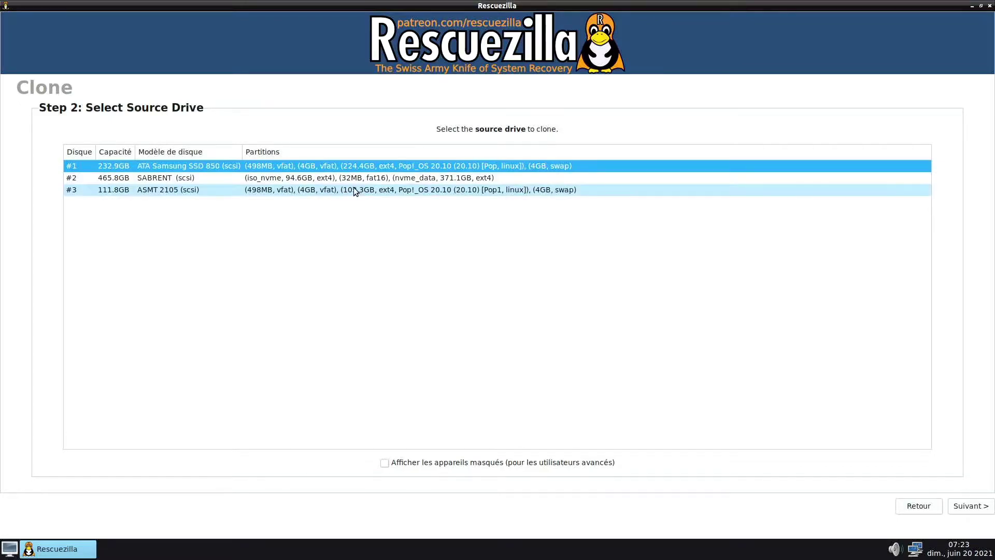
pyautogui.click(114, 197)
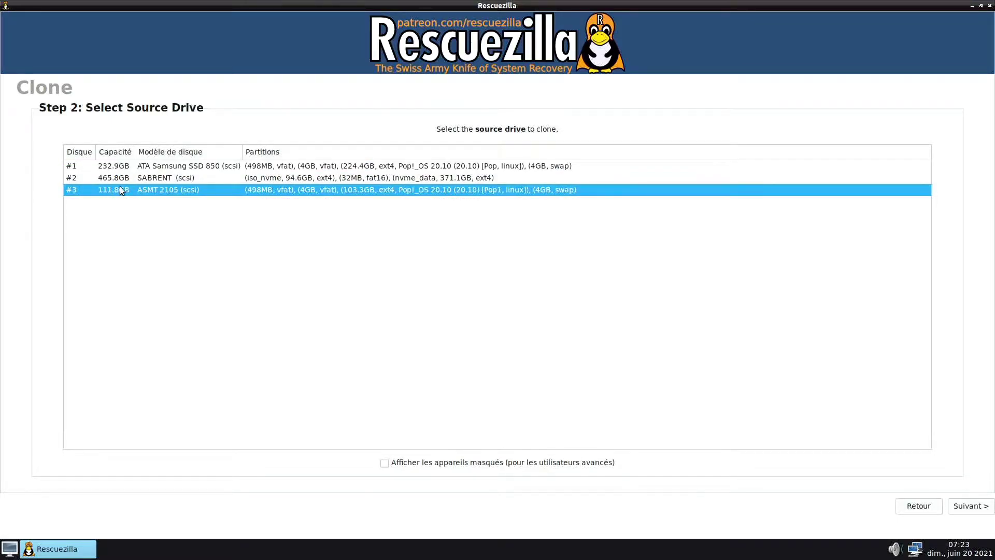
pyautogui.click(129, 168)
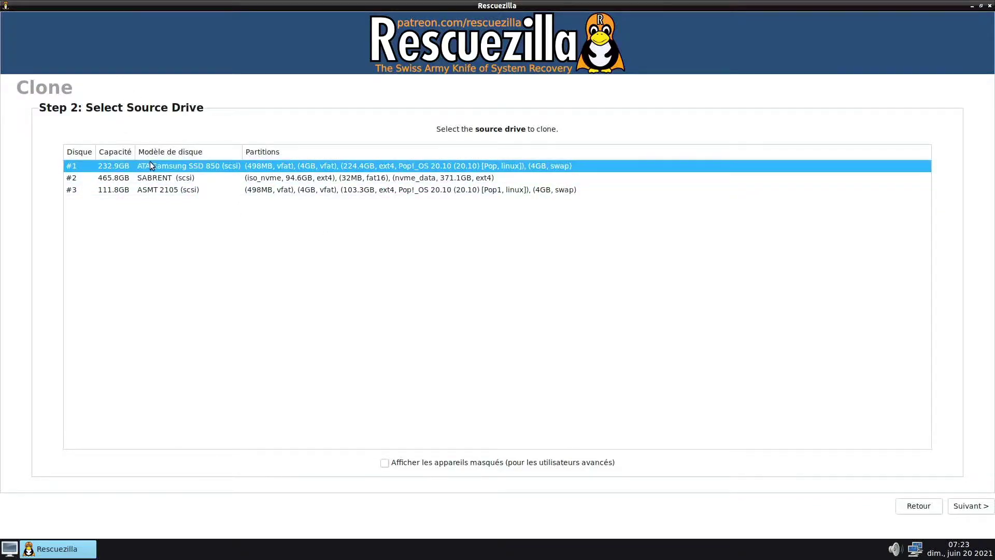
pyautogui.click(967, 506)
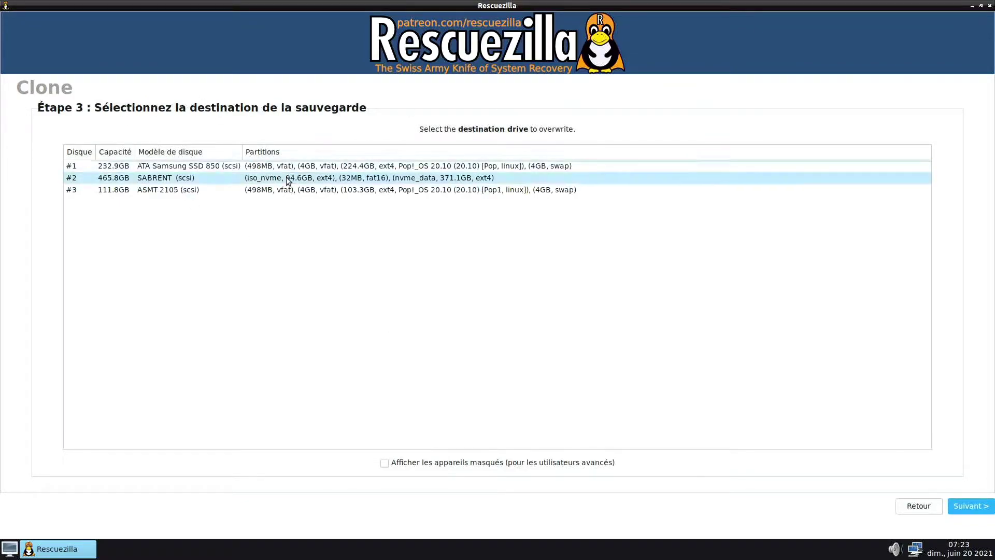
pyautogui.click(126, 191)
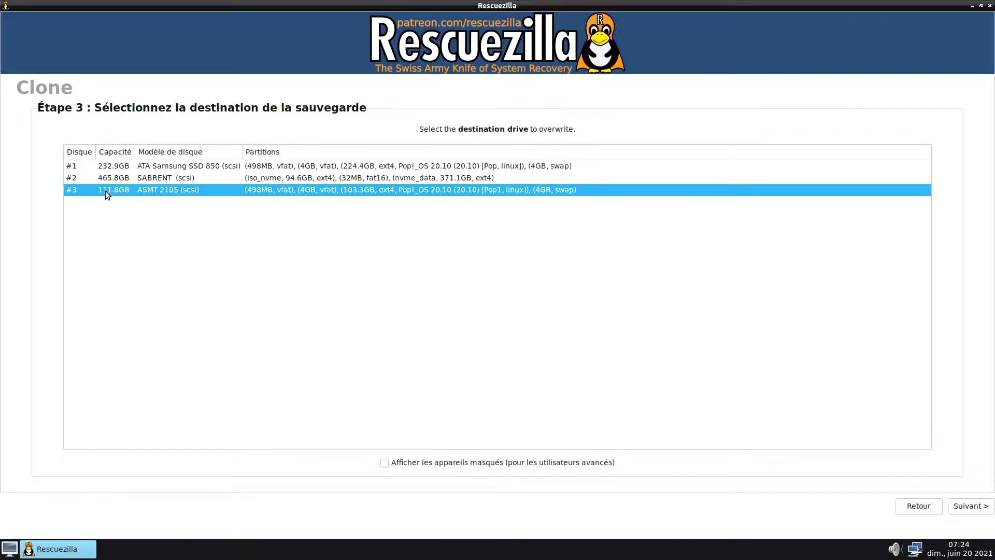
pyautogui.click(970, 506)
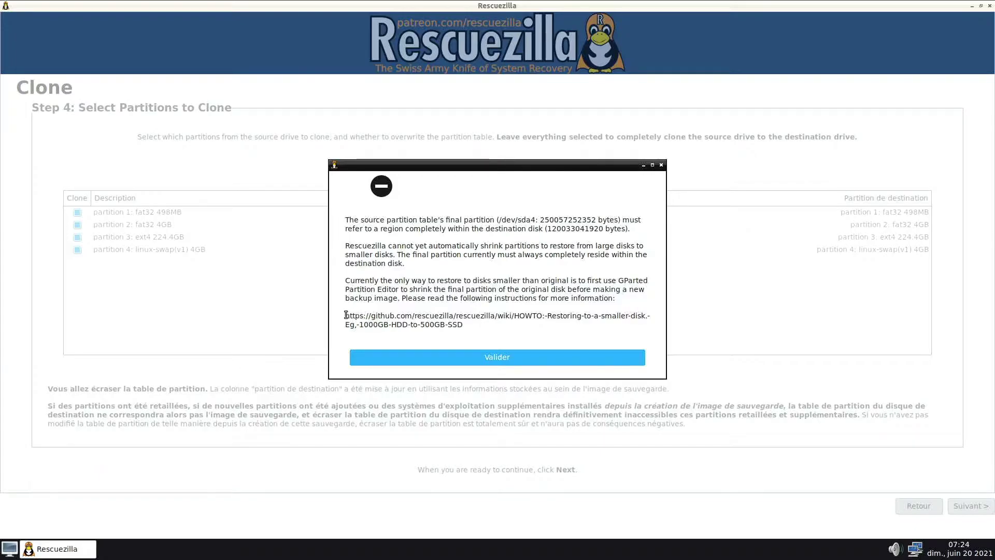
pyautogui.moveTo(346, 316); pyautogui.dragTo(470, 321)
pyautogui.click(470, 313)
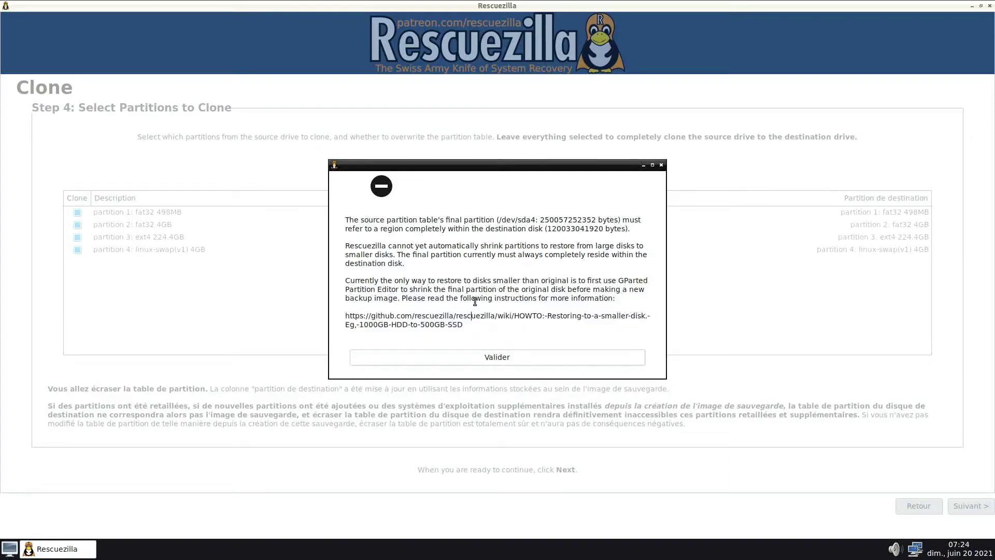
# - Back out of the clone wizard to the welcome screen and close Rescuezilla
pyautogui.click(490, 355)
pyautogui.click(922, 506)
pyautogui.click(922, 505)
pyautogui.click(922, 506)
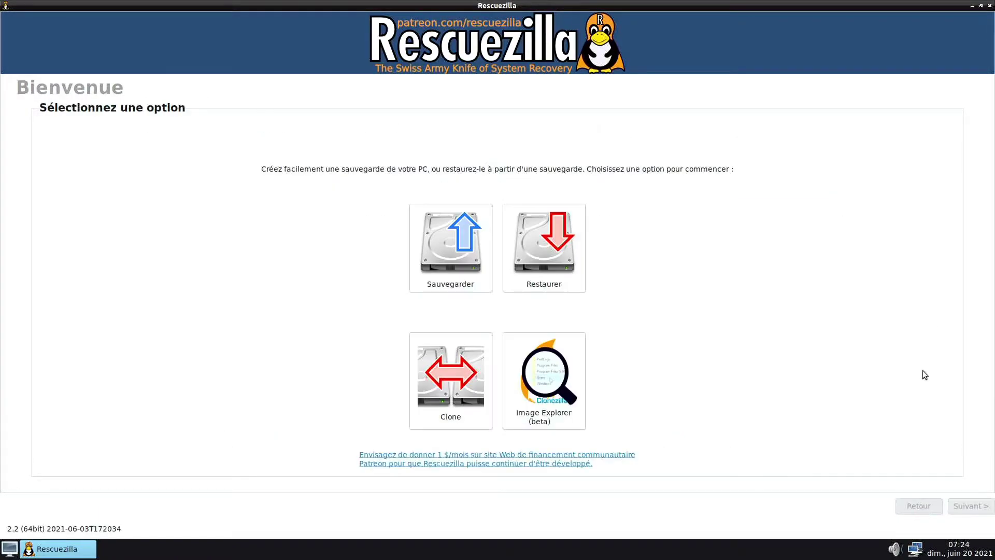
pyautogui.click(989, 6)
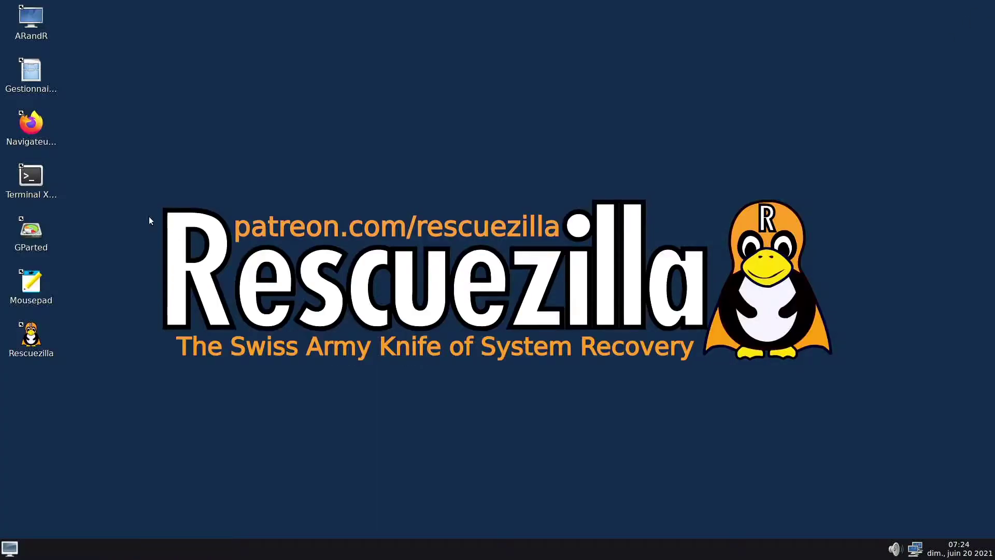
# - Open GParted and create a new gpt partition table on the 111.79 Gio disk /dev/sdc
pyautogui.doubleClick(31, 231)
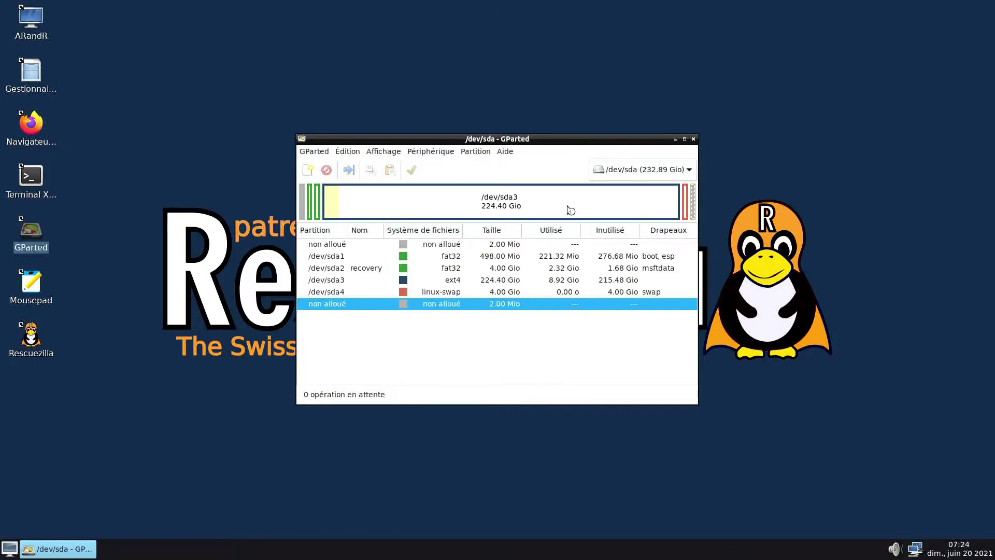
pyautogui.click(662, 171)
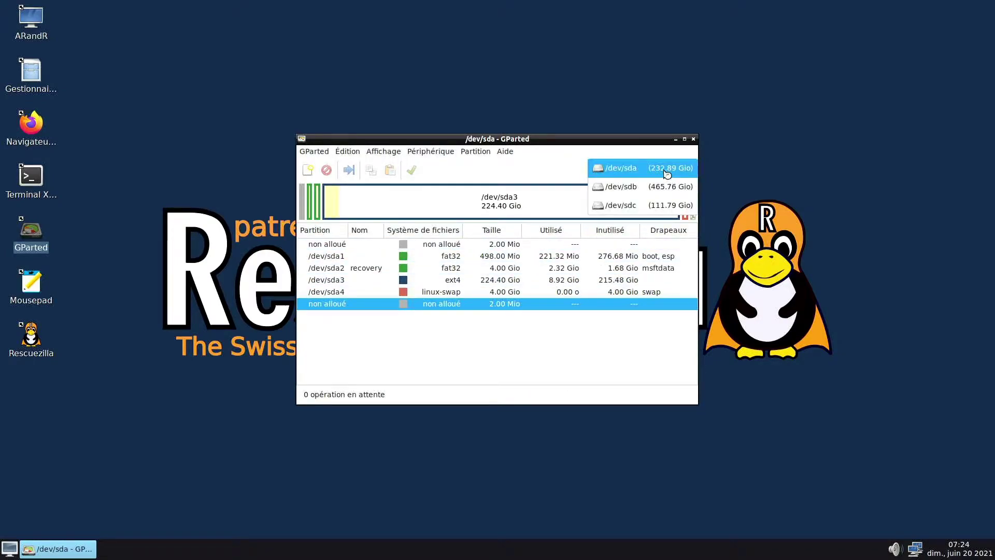
pyautogui.click(653, 206)
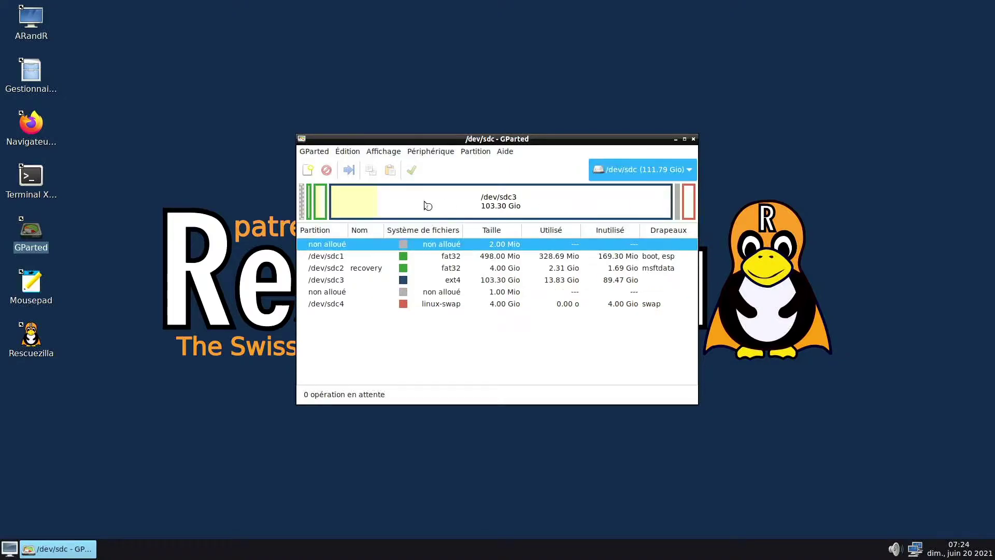
pyautogui.click(426, 153)
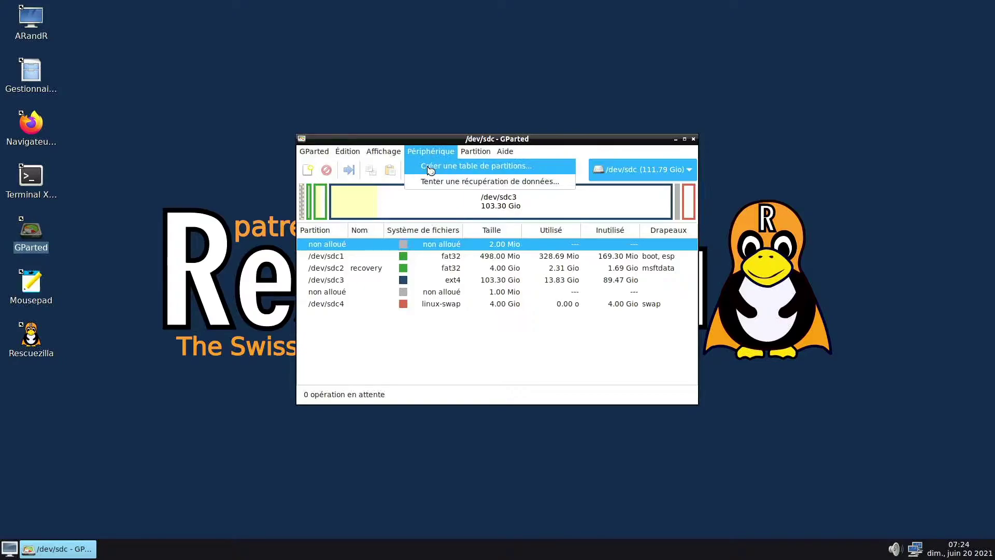
pyautogui.click(431, 165)
pyautogui.click(501, 287)
pyautogui.click(507, 265)
pyautogui.click(738, 313)
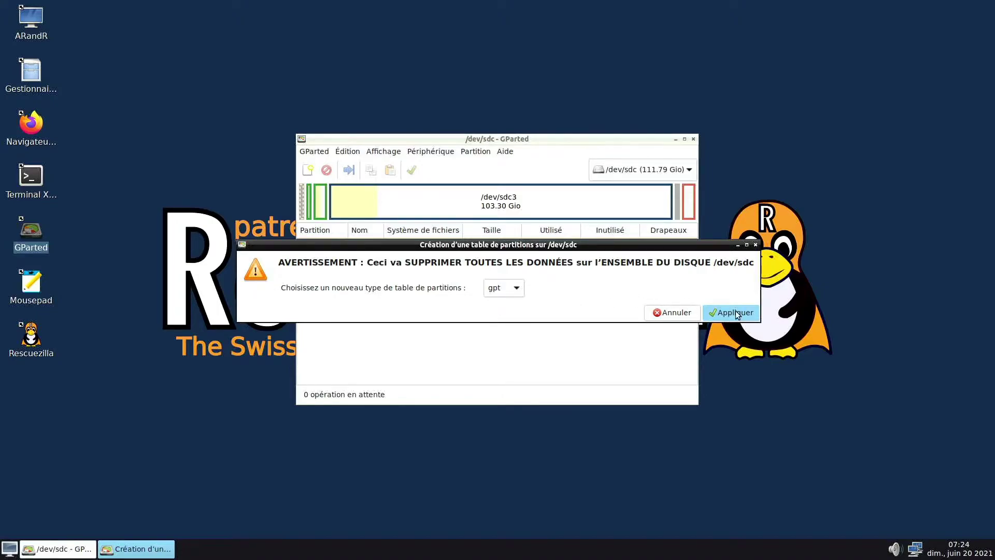
pyautogui.click(716, 312)
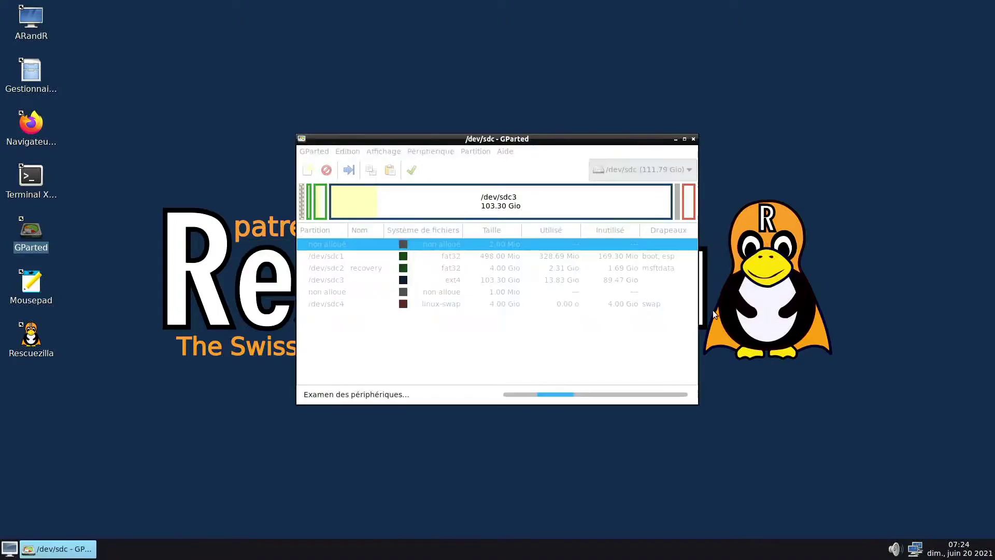
# - Queue a reduction of the ext4 partition /dev/sda3 on the 232.89 Gio disk to 84100 Mio
pyautogui.click(612, 170)
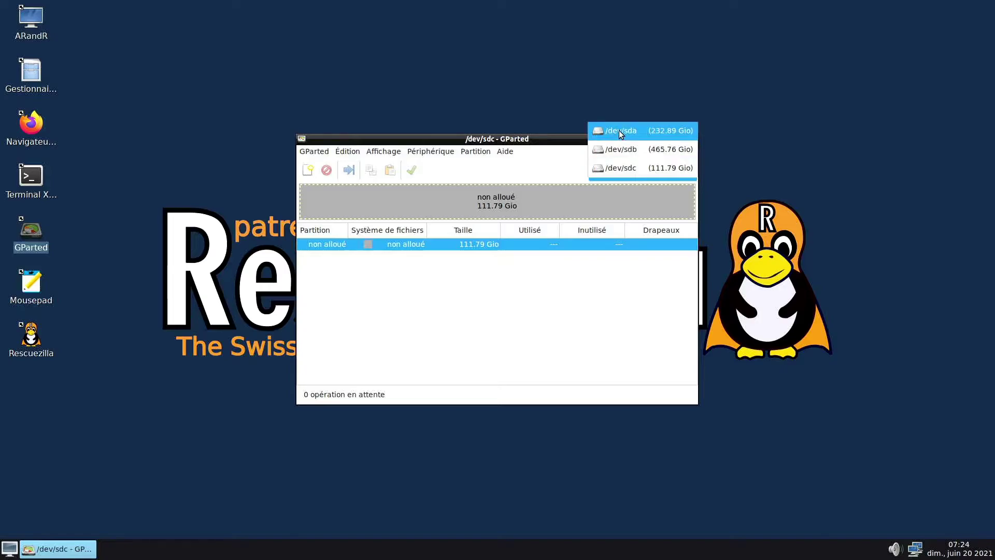
pyautogui.click(619, 130)
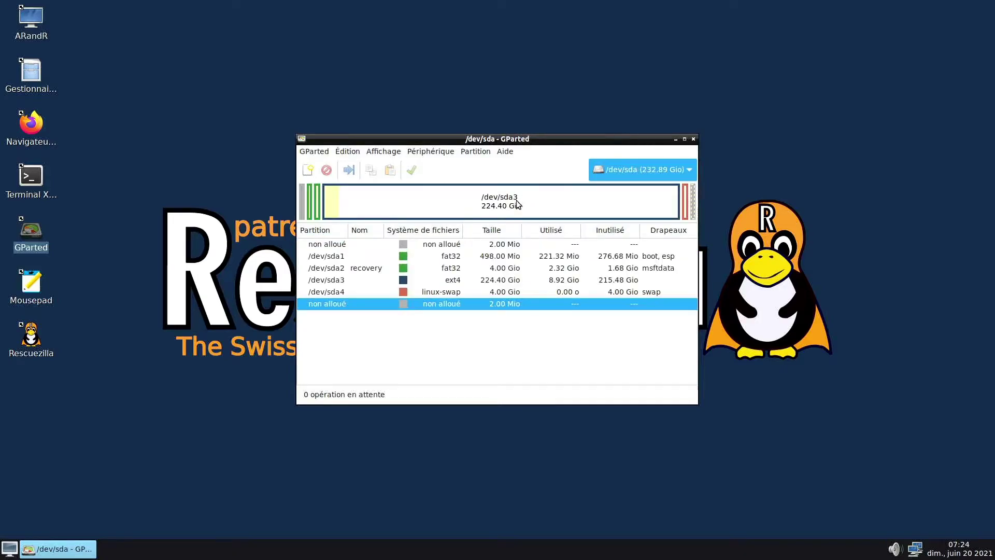
pyautogui.click(591, 202)
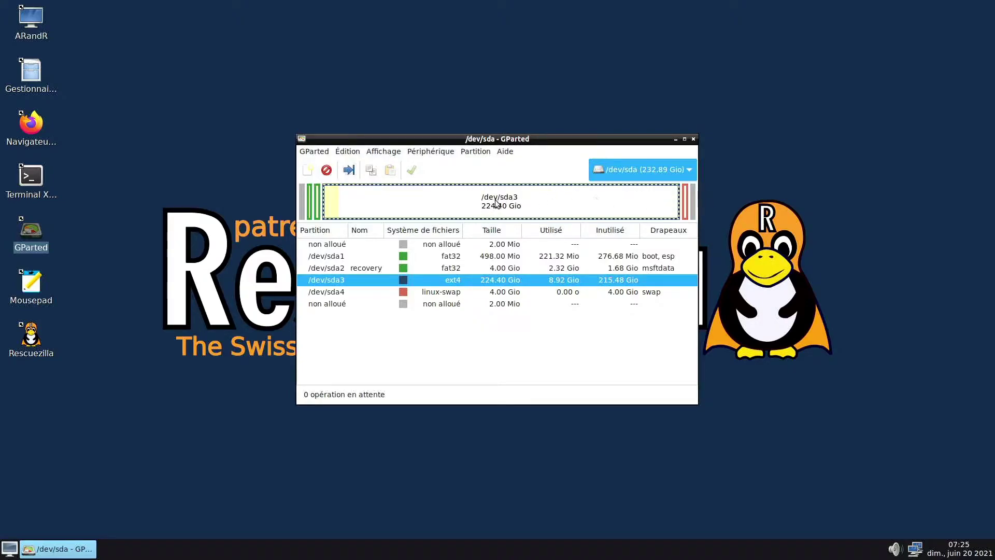
pyautogui.click(684, 206)
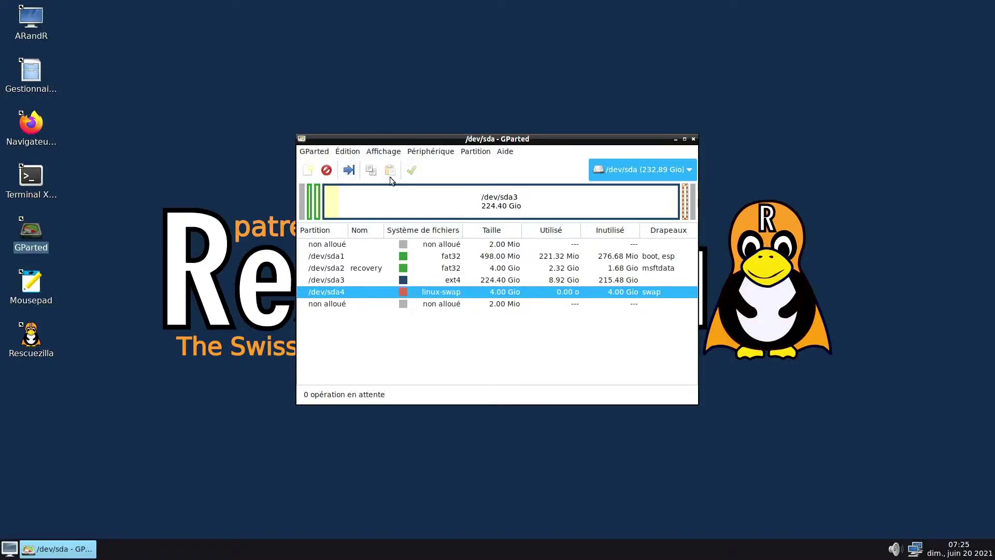
pyautogui.click(487, 202)
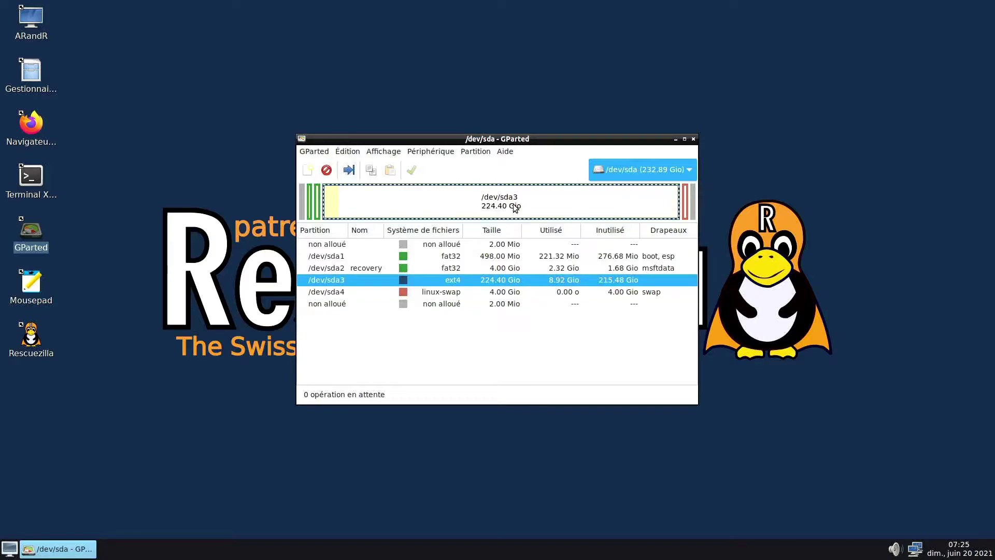
pyautogui.click(349, 170)
pyautogui.moveTo(629, 232); pyautogui.dragTo(469, 237)
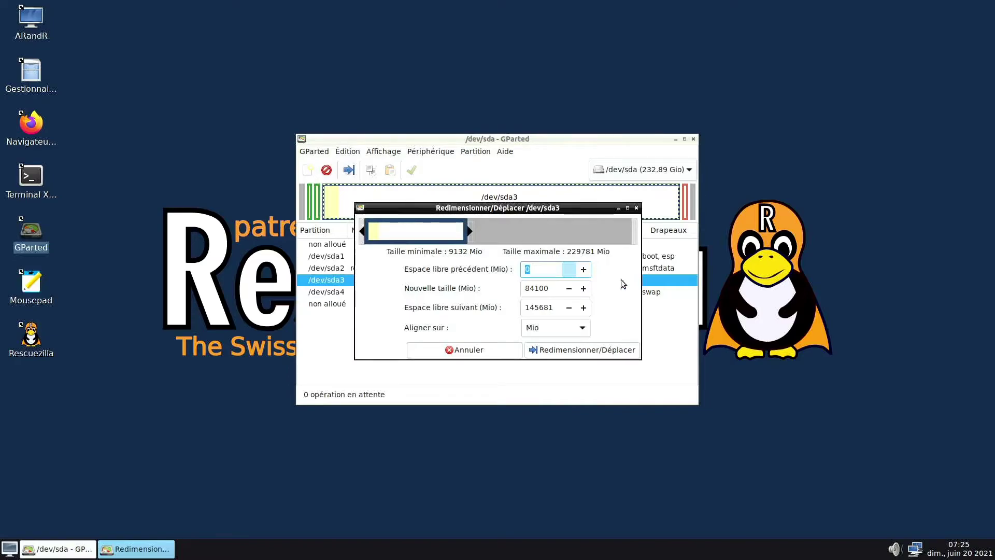
pyautogui.click(558, 349)
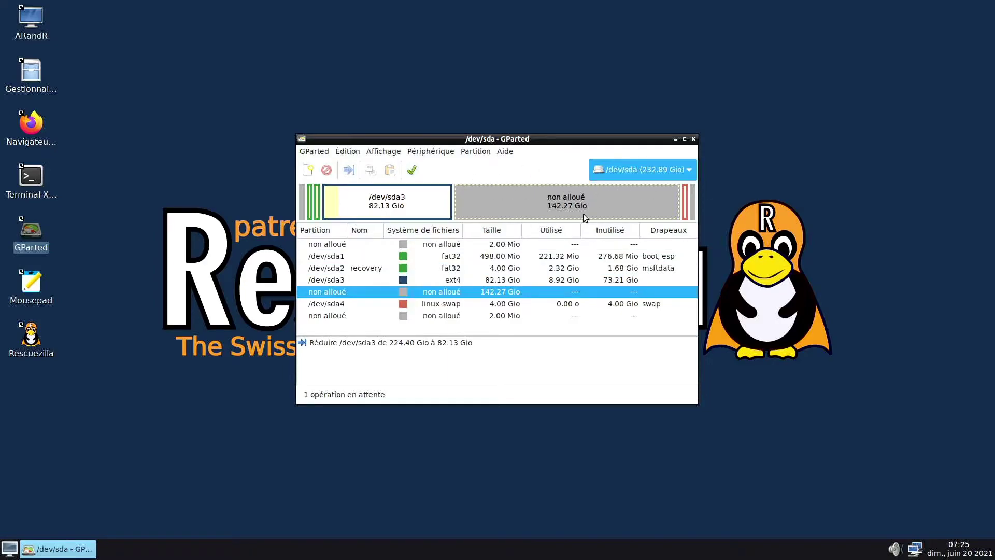
# - Queue a move of the swap partition /dev/sda4 directly behind /dev/sda3, with 0 Mio of free space preceding it
pyautogui.click(683, 200)
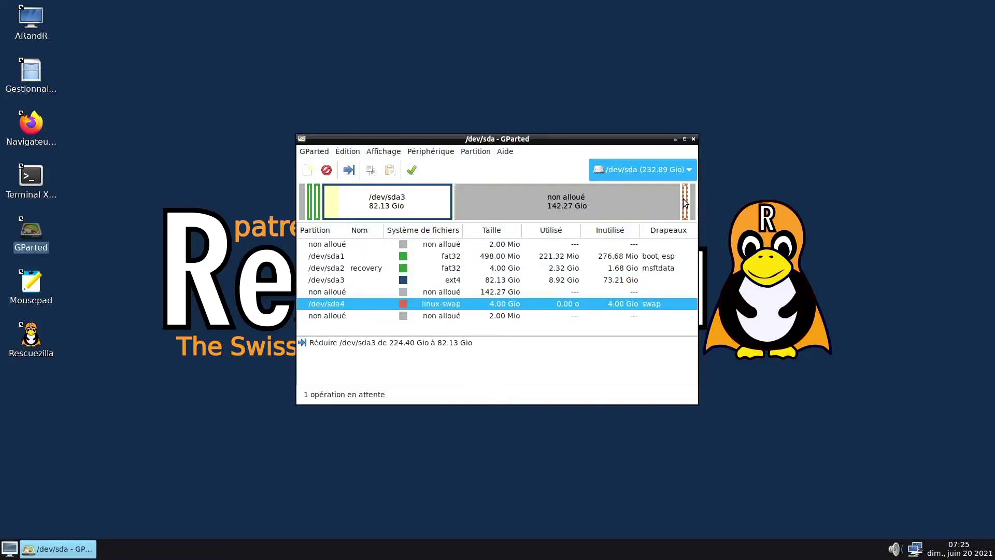
pyautogui.click(349, 170)
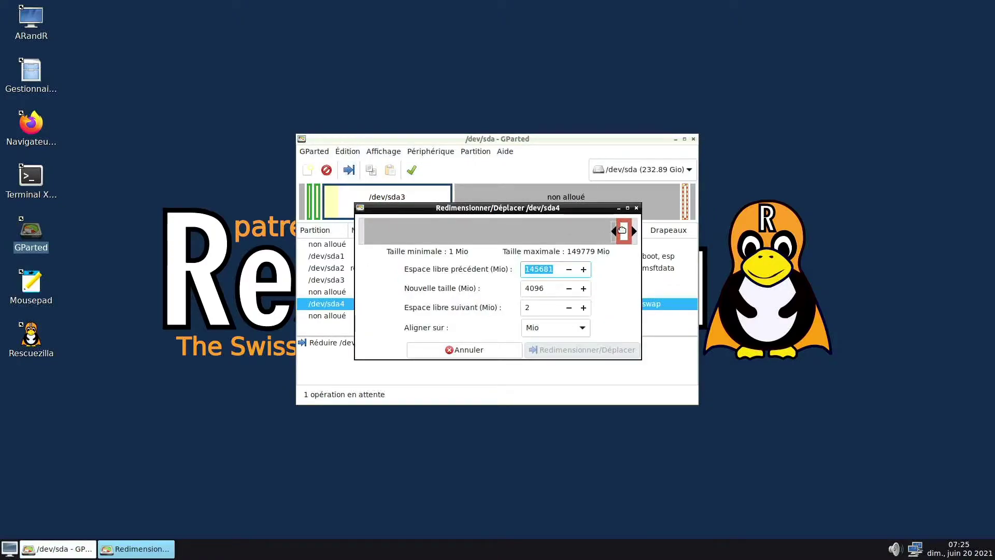
pyautogui.moveTo(624, 230); pyautogui.dragTo(284, 232)
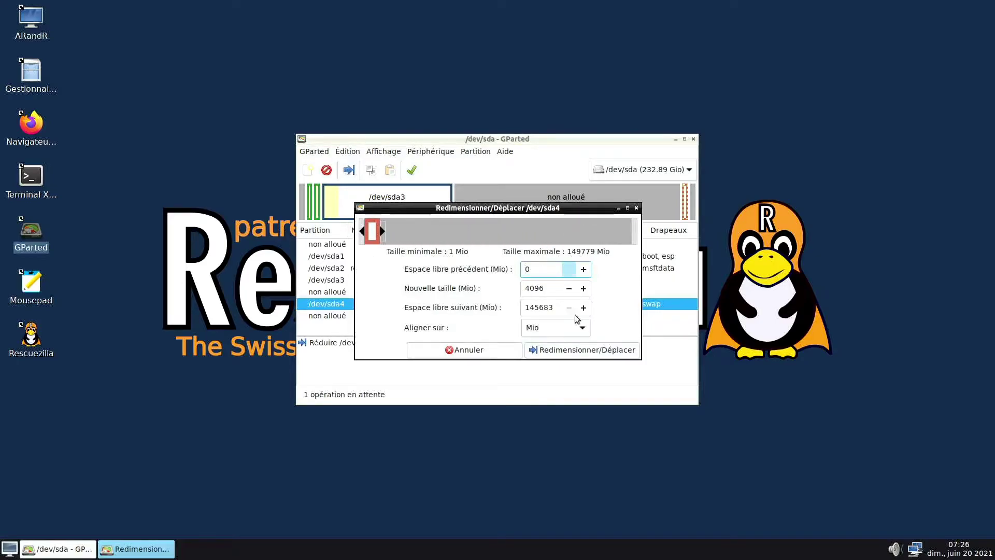
pyautogui.click(574, 349)
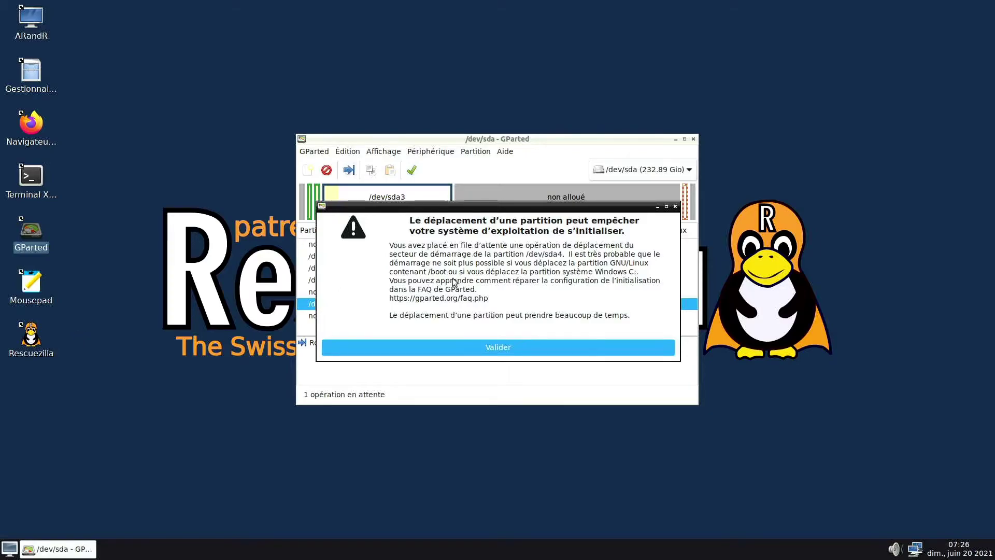
pyautogui.click(517, 346)
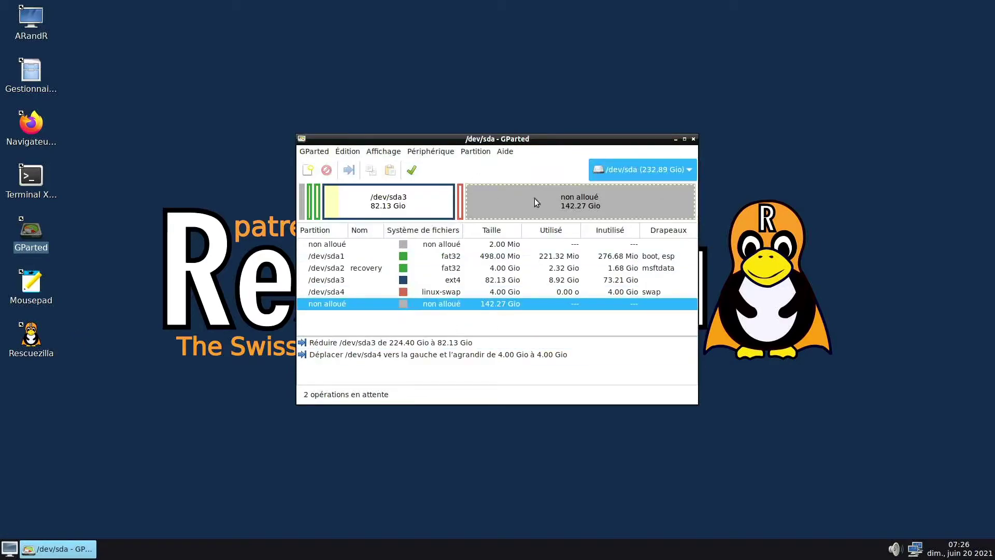
# - Apply the pending partition operations on /dev/sda and review the details of the /dev/sda3 reduction
pyautogui.click(412, 170)
pyautogui.click(605, 317)
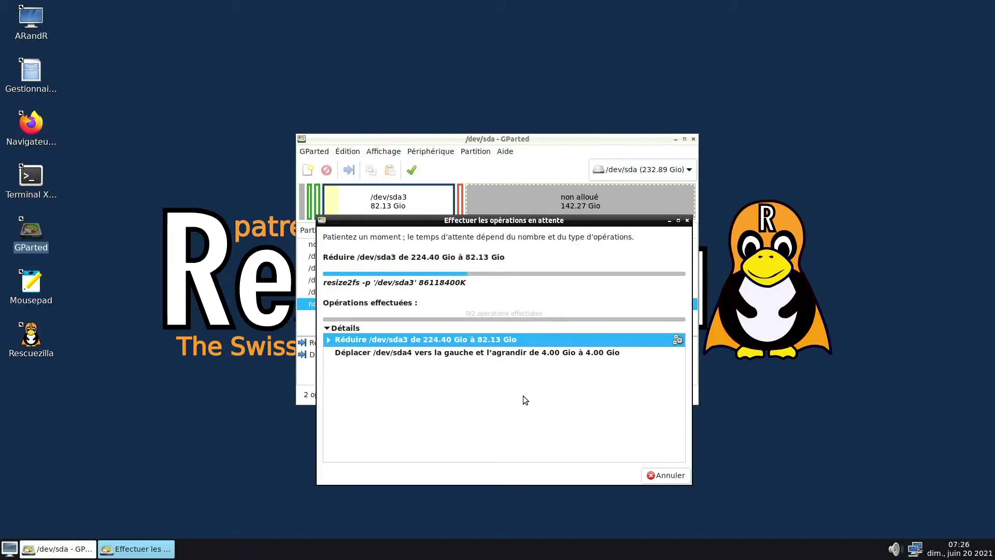
pyautogui.click(329, 339)
pyautogui.click(337, 380)
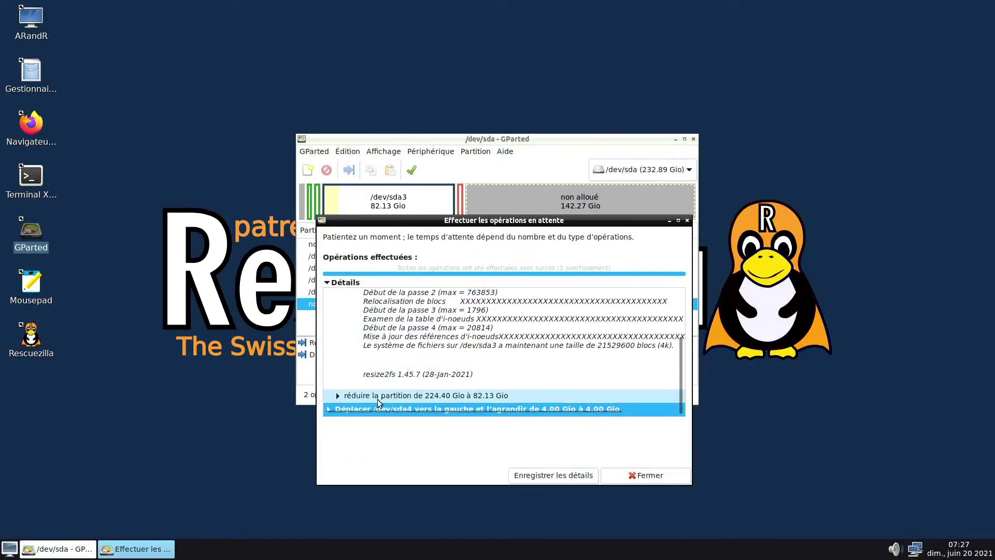
pyautogui.scroll(5, 334, 320)
pyautogui.click(329, 294)
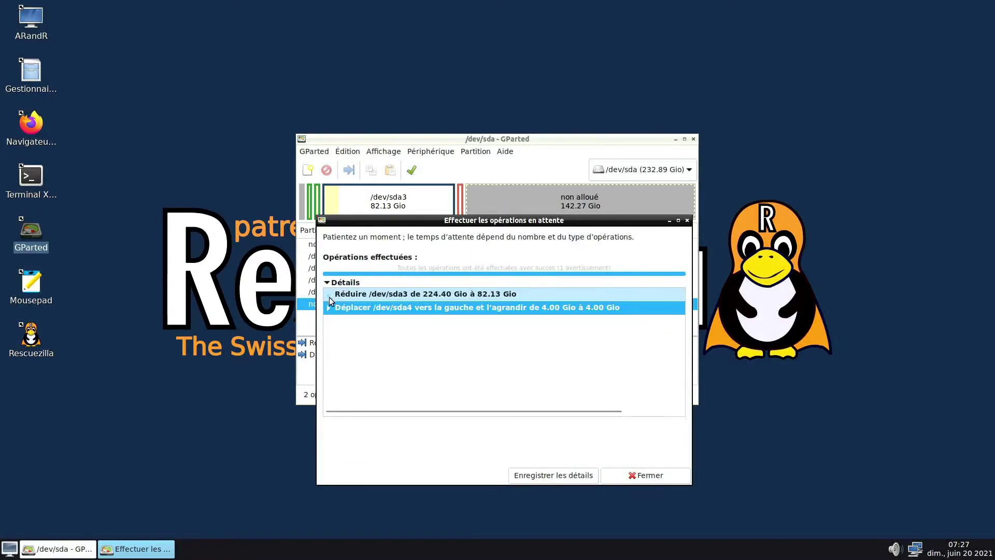
pyautogui.click(653, 475)
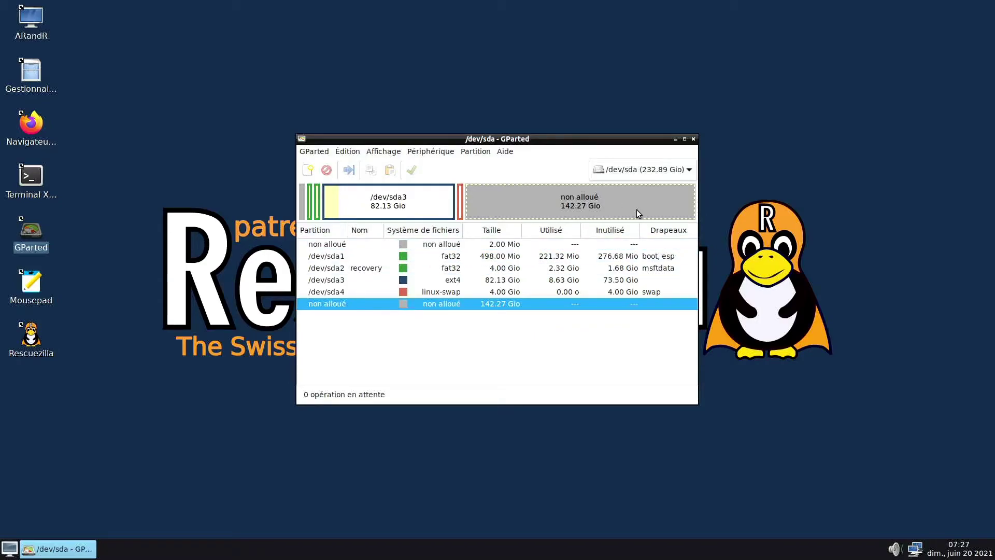
# - Quit GParted, switch back to Rescuezilla and start the Clone wizard
pyautogui.click(314, 151)
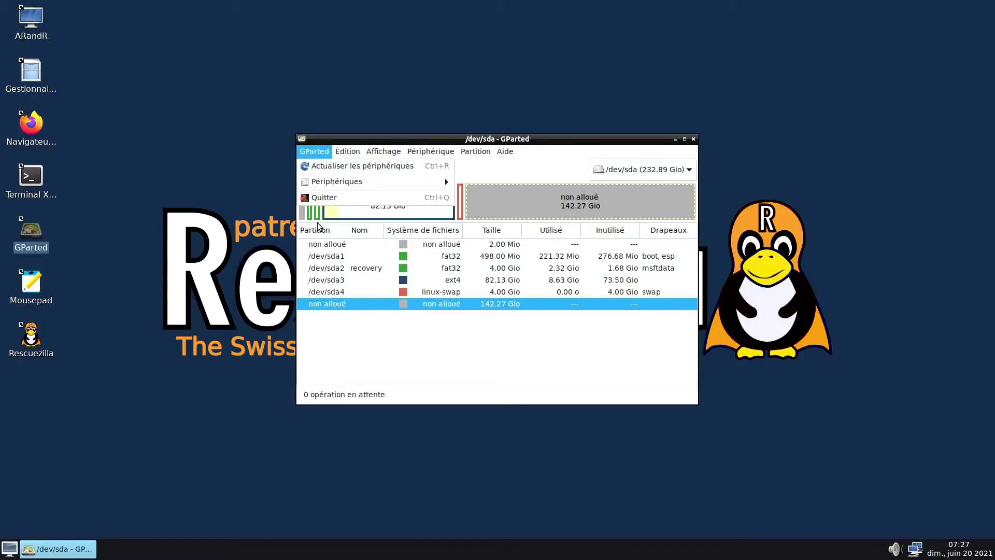
pyautogui.click(317, 197)
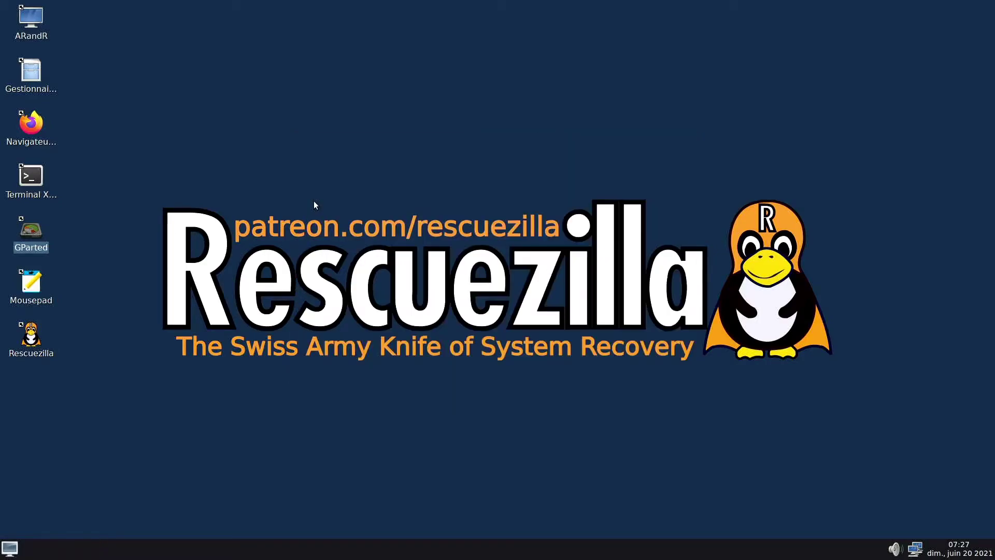
pyautogui.click(32, 340)
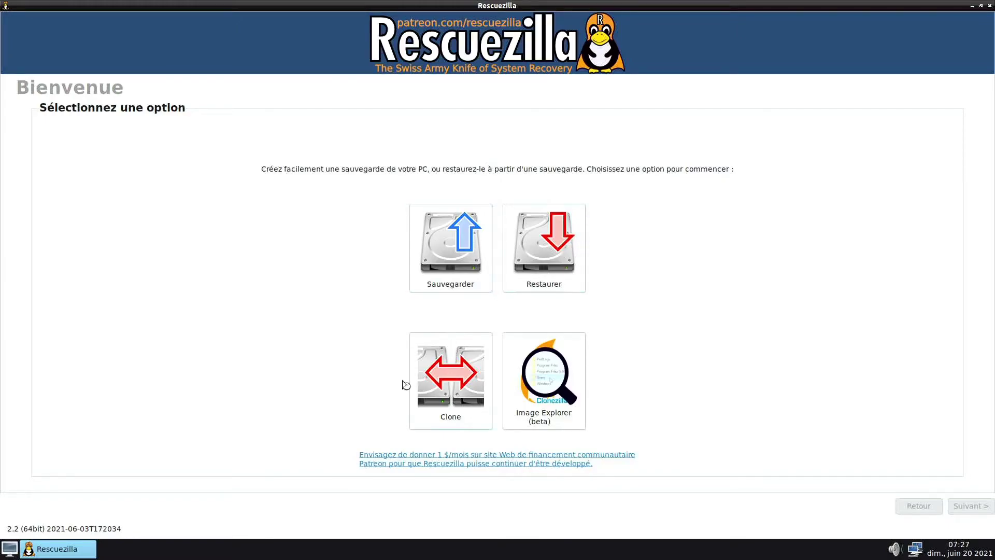
pyautogui.click(448, 394)
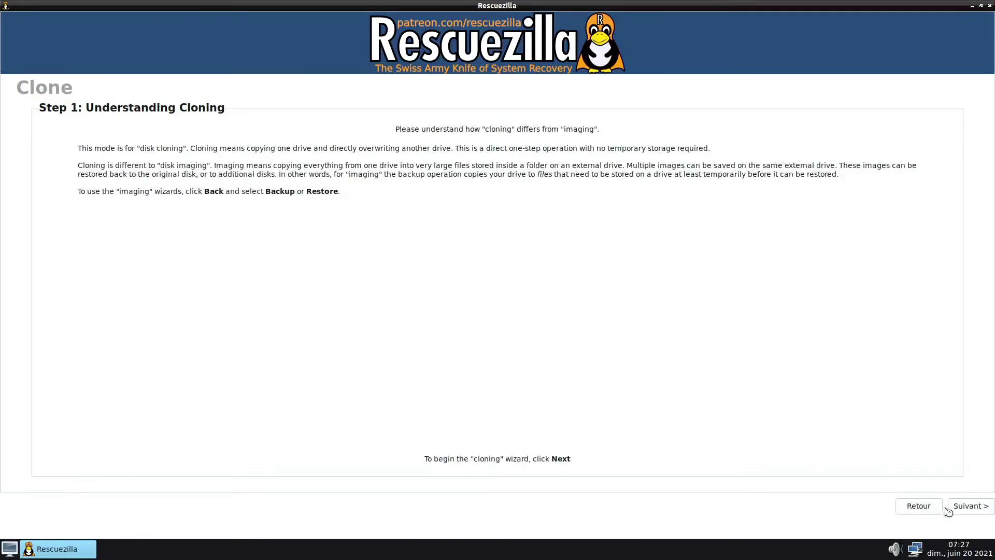
# - Choose the 232.9GB ATA Samsung SSD 850 as the source drive to clone
pyautogui.click(979, 508)
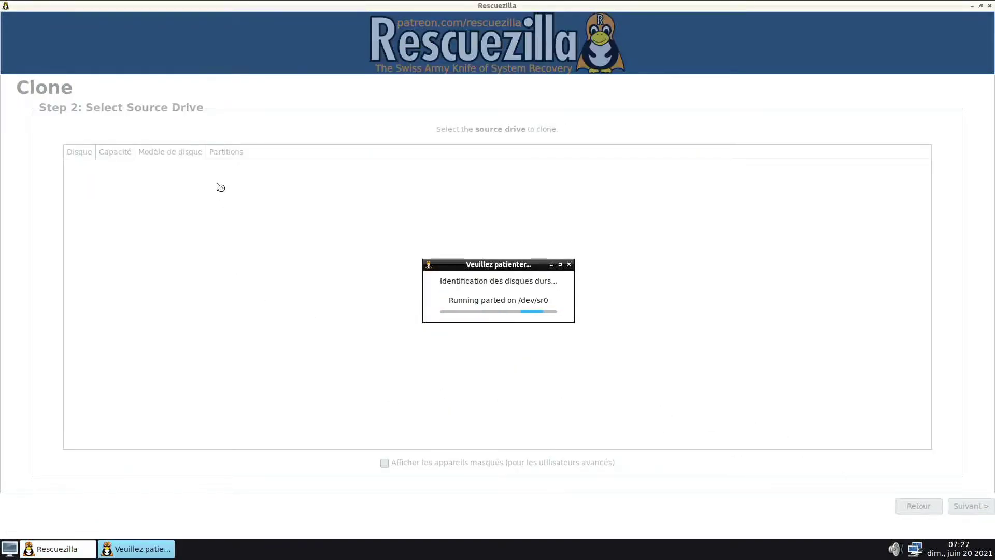
pyautogui.click(217, 188)
pyautogui.click(135, 167)
pyautogui.click(135, 170)
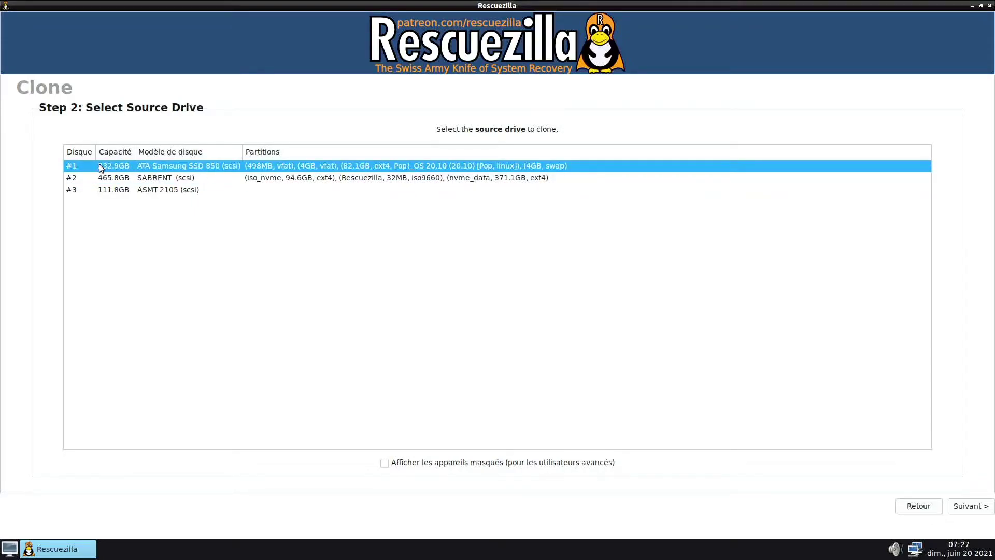
pyautogui.click(972, 504)
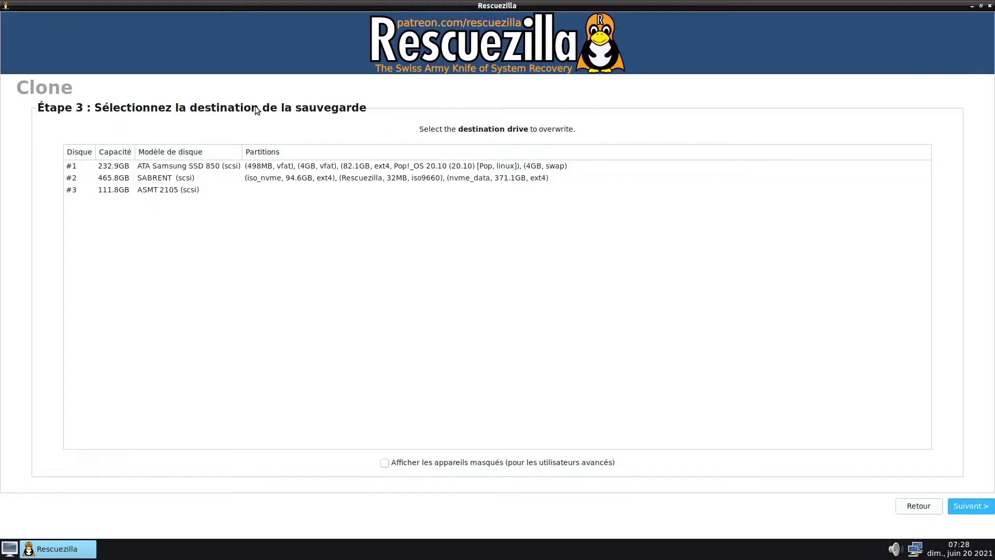
# - Choose the 111.8GB ASMT 2105 drive as the clone destination and proceed to the cloning configuration summary
pyautogui.click(103, 191)
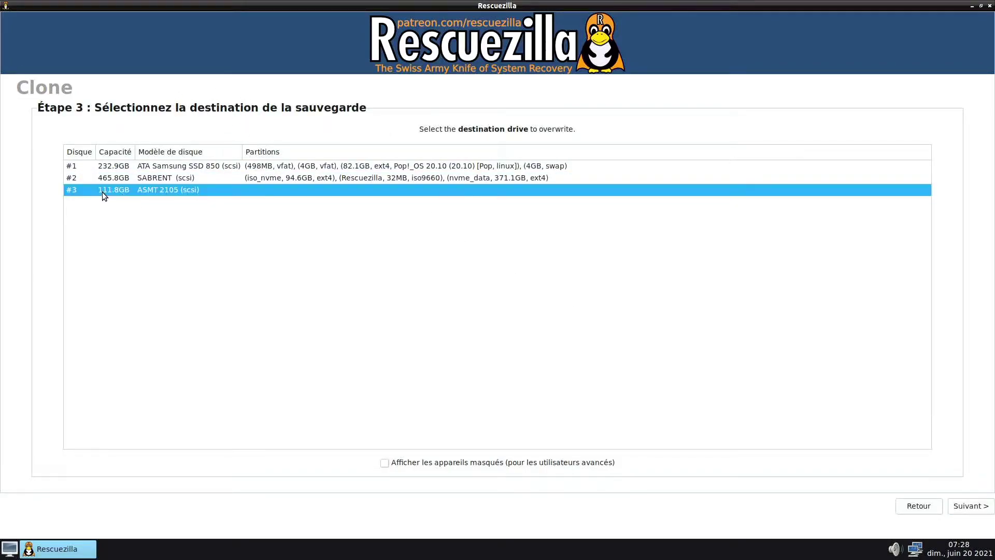
pyautogui.click(970, 507)
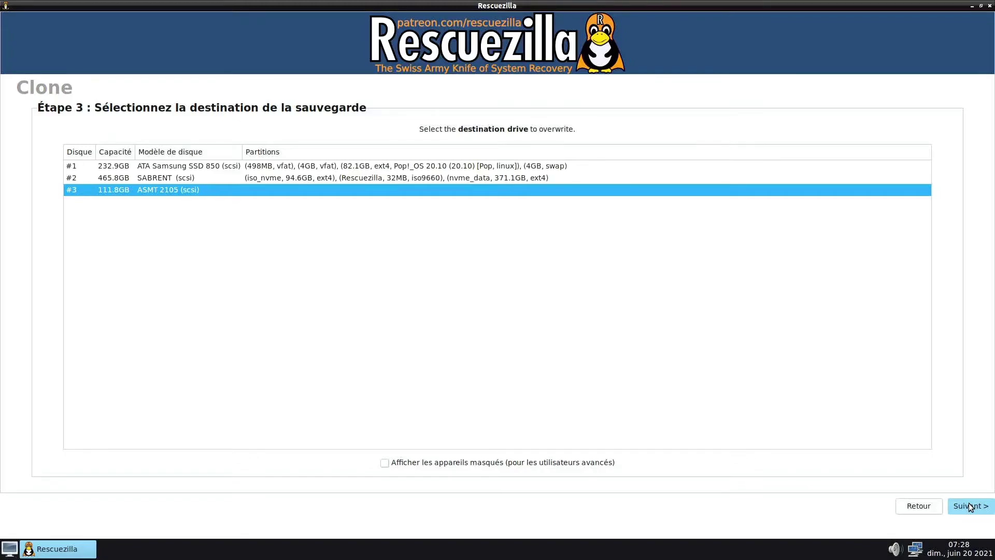
pyautogui.click(970, 507)
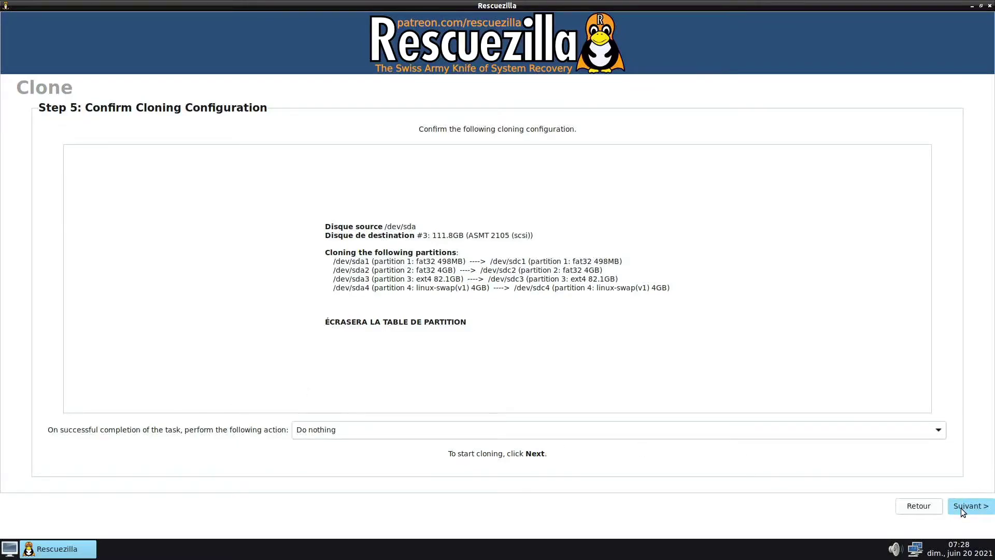
# - Keep "Do nothing" as the completion action, start cloning and confirm overwriting /dev/sdc
pyautogui.click(320, 432)
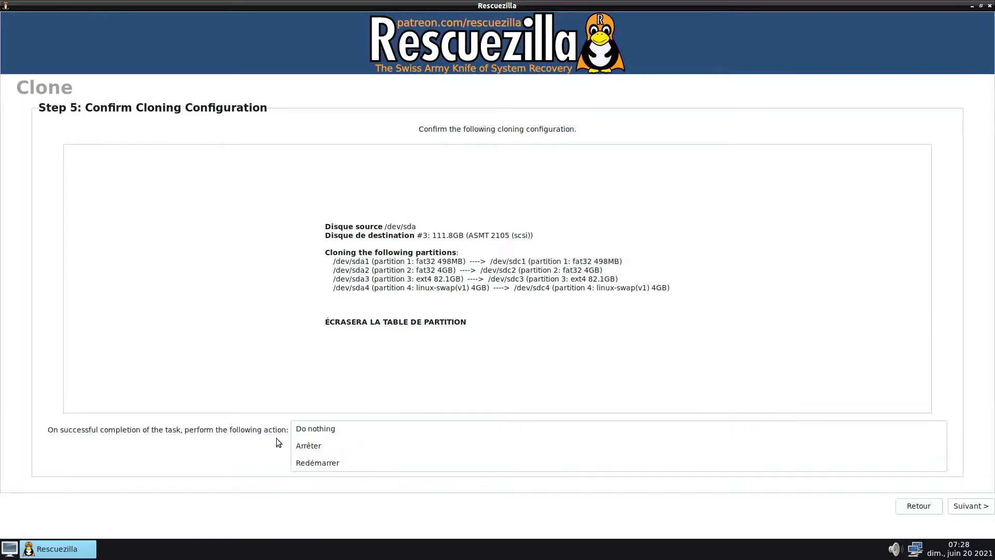
pyautogui.click(319, 428)
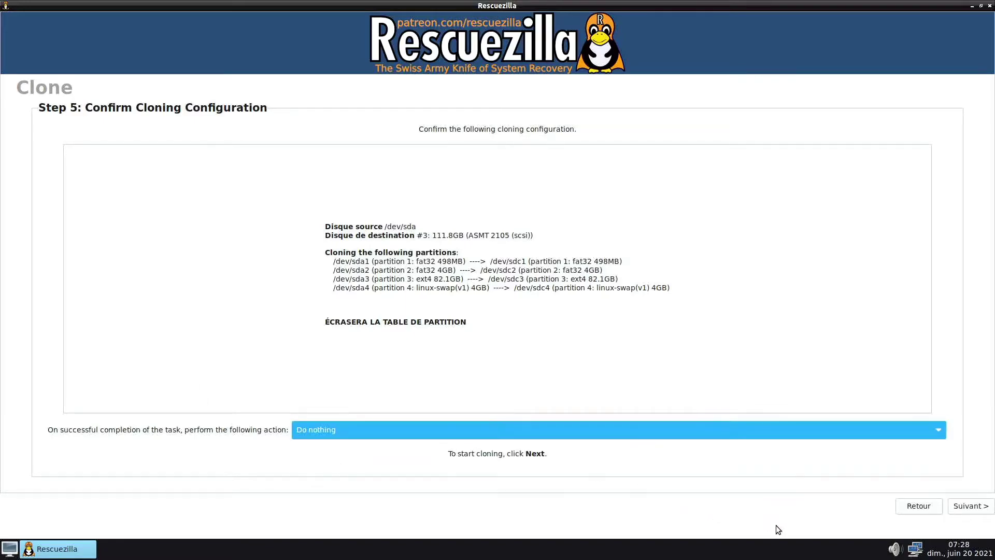
pyautogui.click(968, 506)
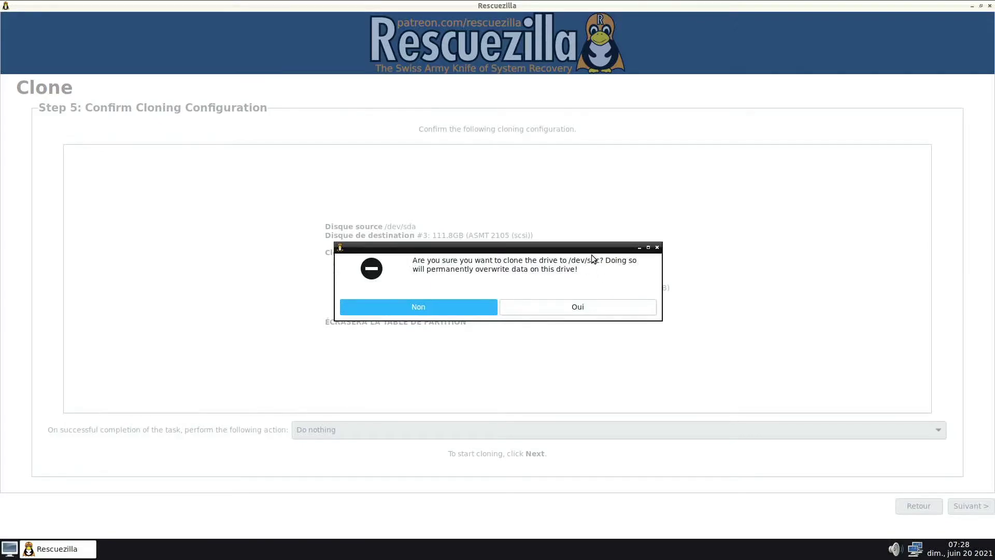
pyautogui.click(601, 309)
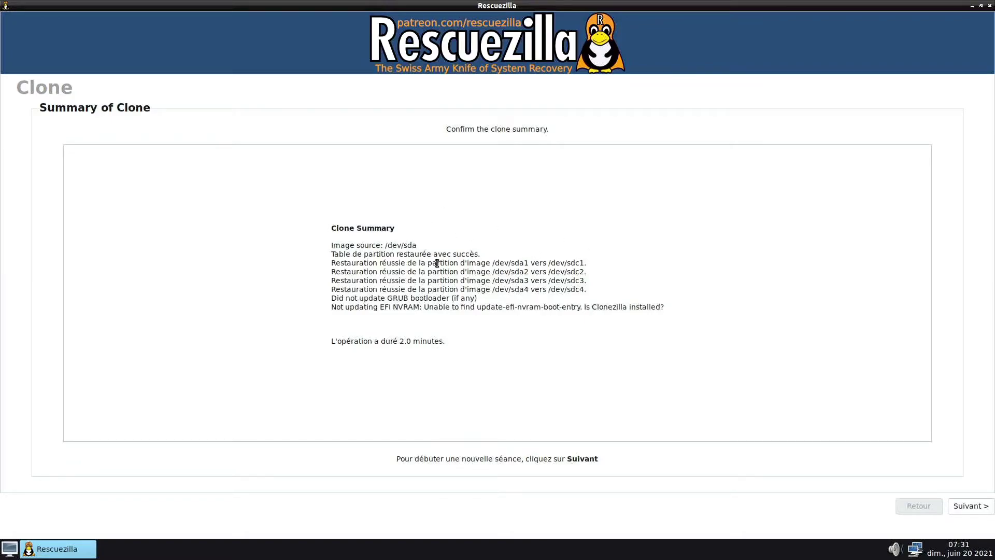
# - Check the operation's duration in the clone summary, finish the wizard and close Rescuezilla
pyautogui.moveTo(352, 340); pyautogui.dragTo(440, 340)
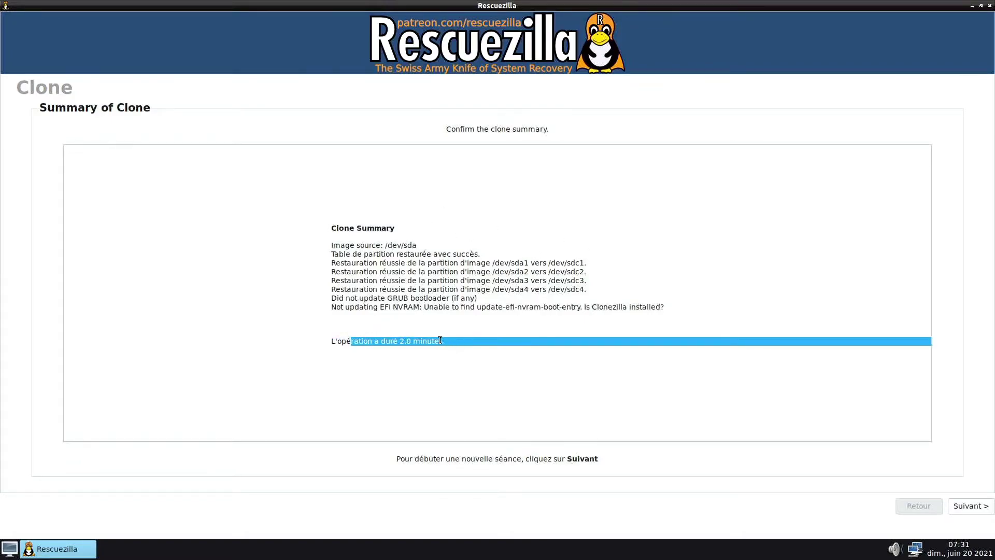
pyautogui.click(440, 340)
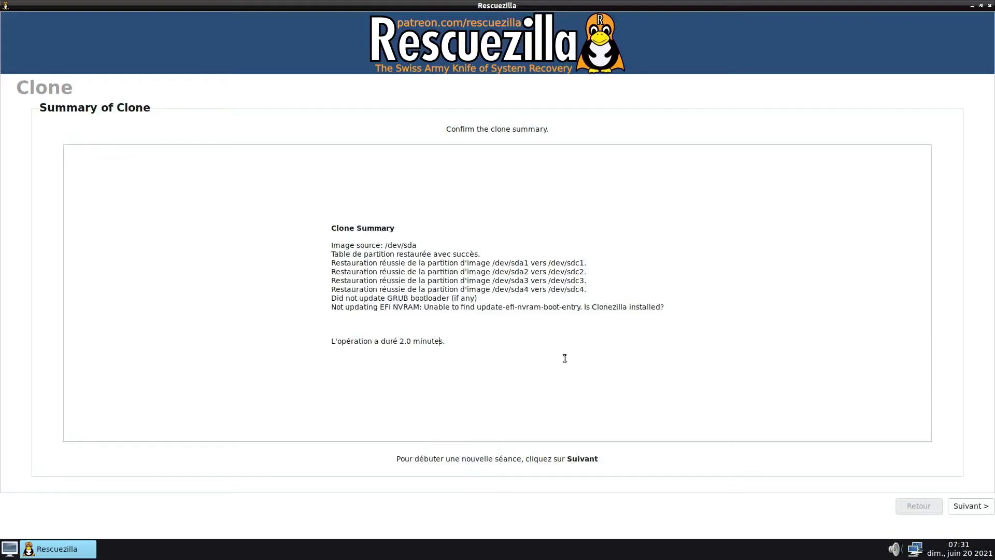
pyautogui.click(970, 505)
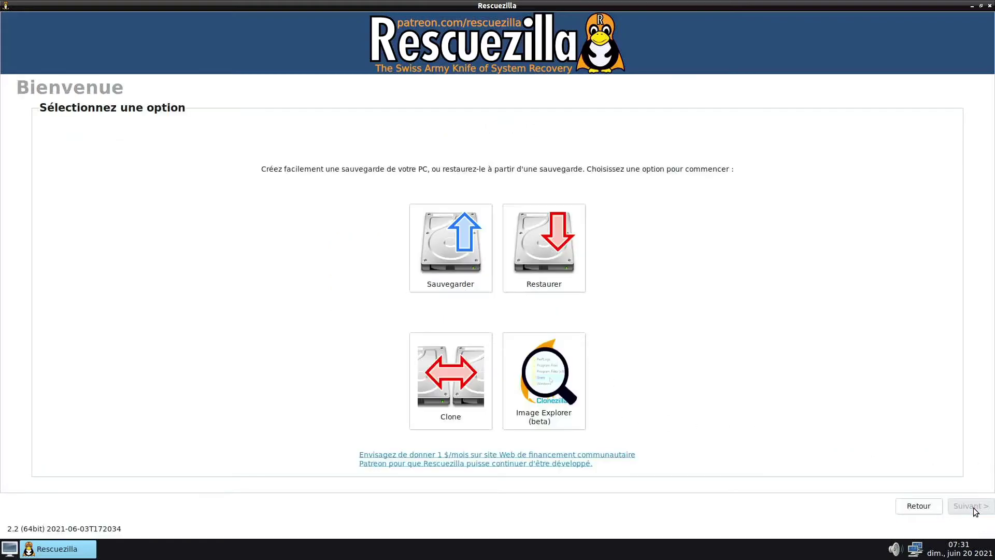
pyautogui.click(990, 6)
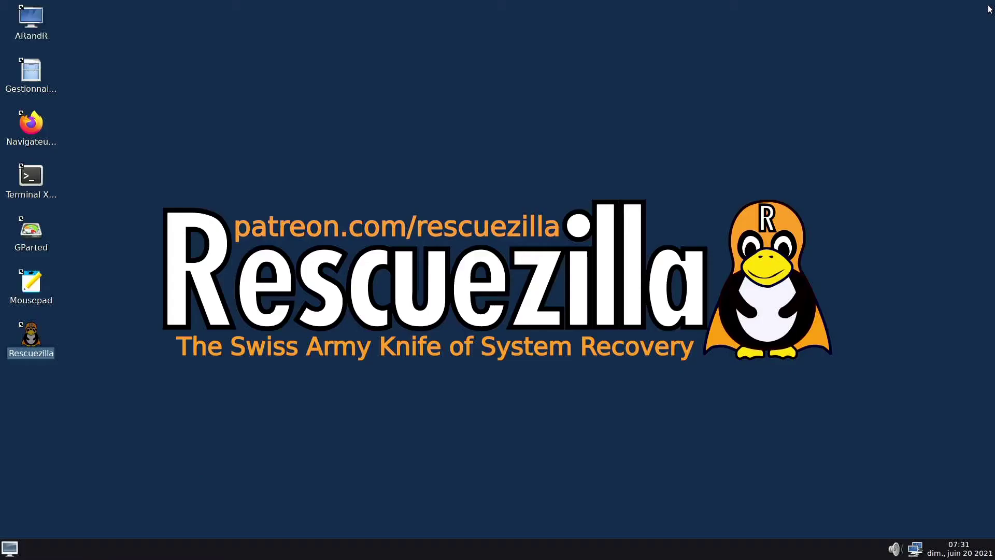
# - Launch GParted and display the 111.79 Gio disk /dev/sdc
pyautogui.click(31, 231)
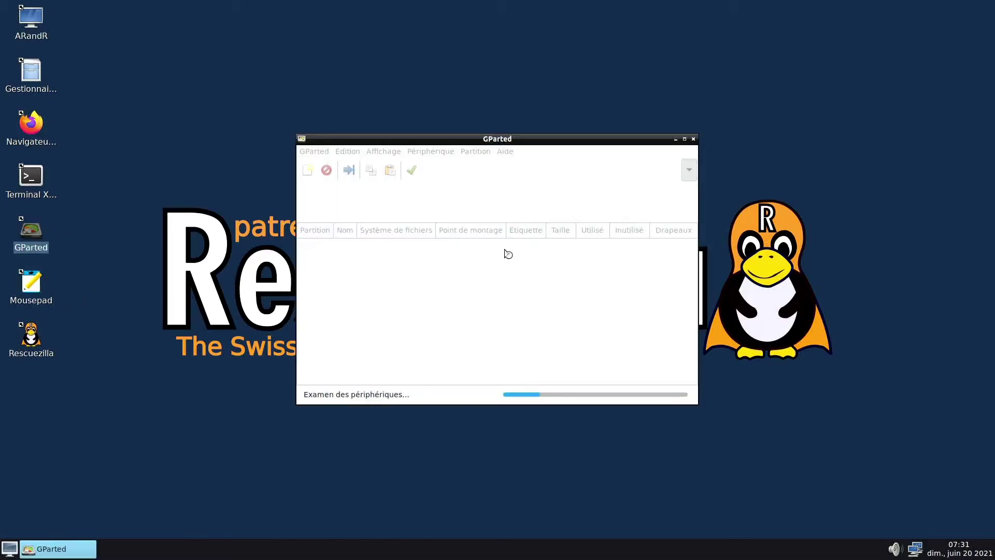
pyautogui.click(688, 175)
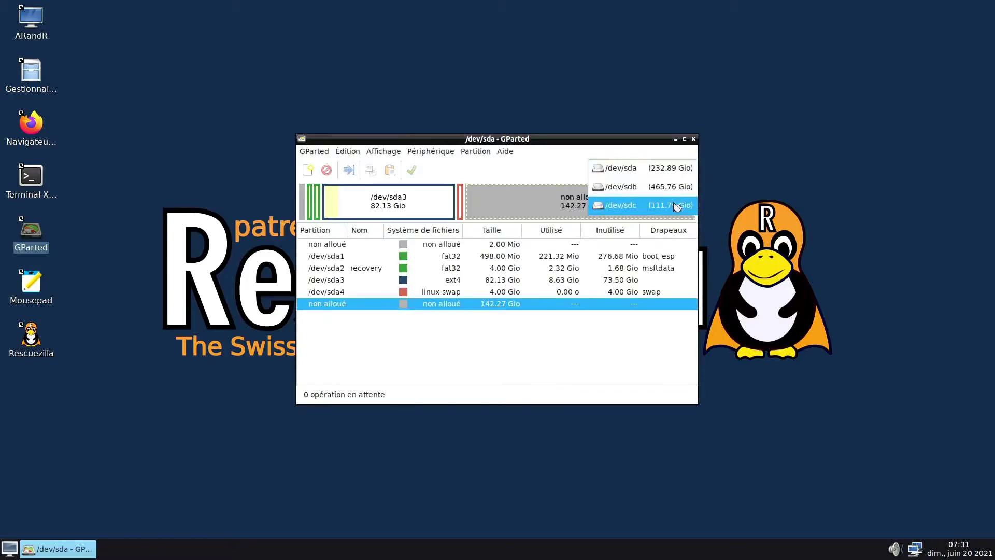
pyautogui.click(636, 207)
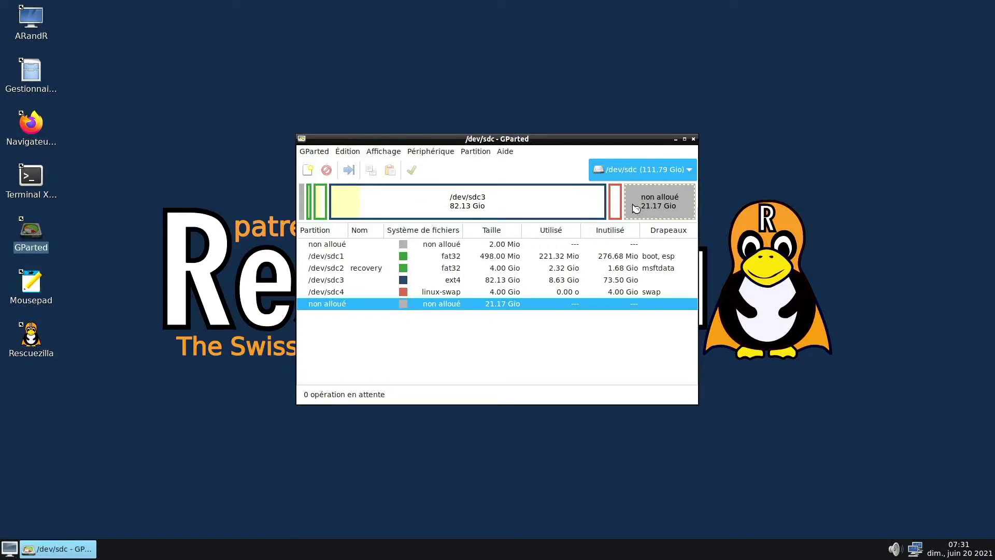
# - Queue a move of the swap partition /dev/sdc4 to the end of the disk, leaving 0 Mio of free space following it
pyautogui.click(615, 208)
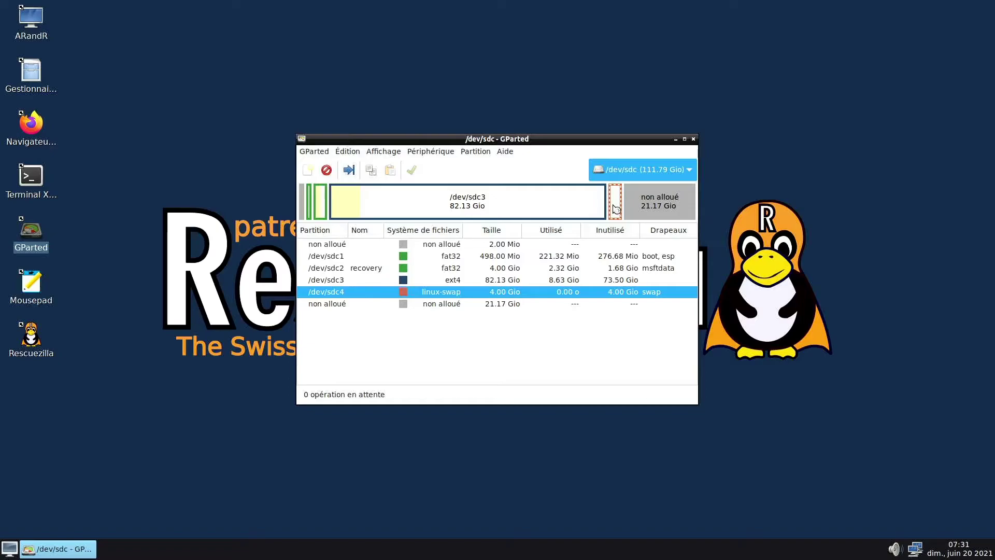
pyautogui.click(349, 171)
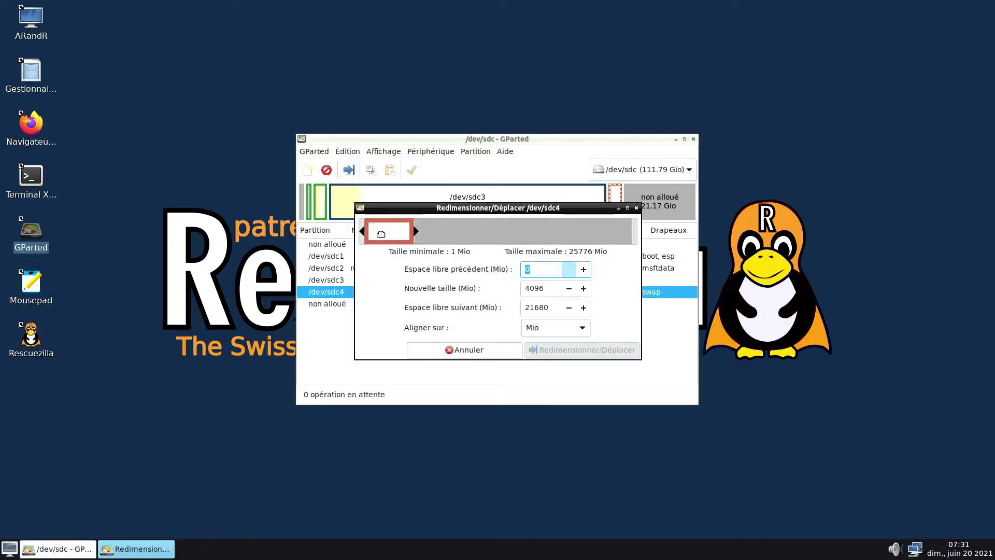
pyautogui.moveTo(381, 234); pyautogui.dragTo(623, 230)
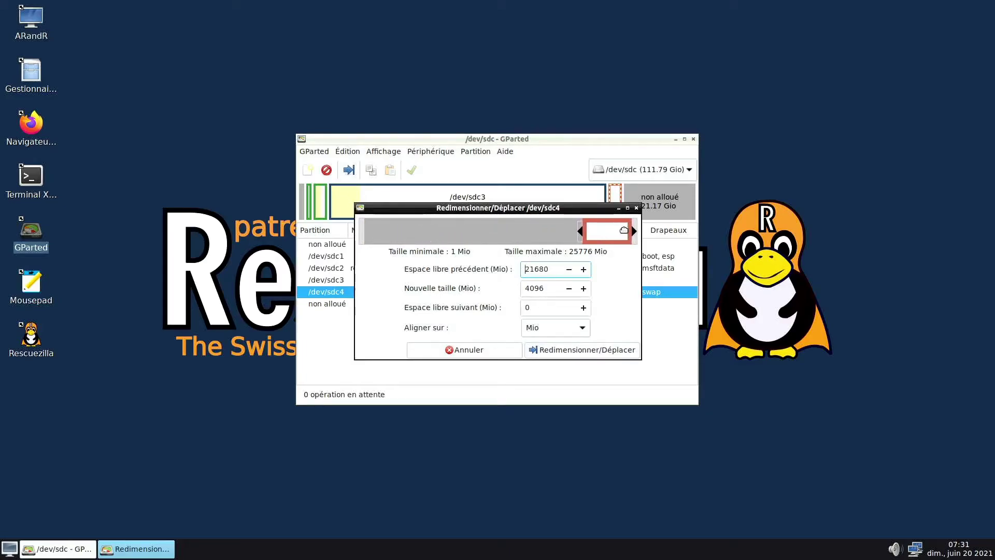
pyautogui.click(581, 350)
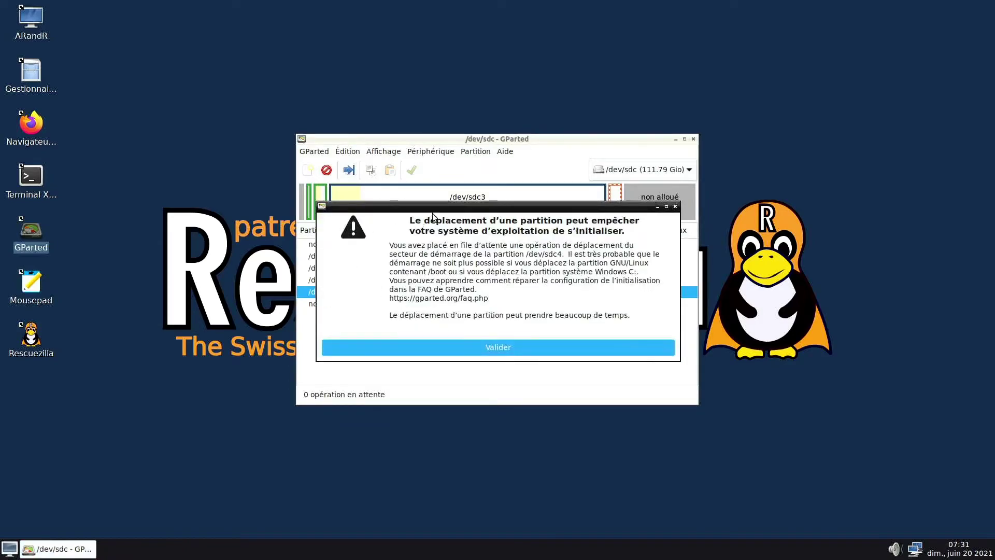
pyautogui.click(502, 347)
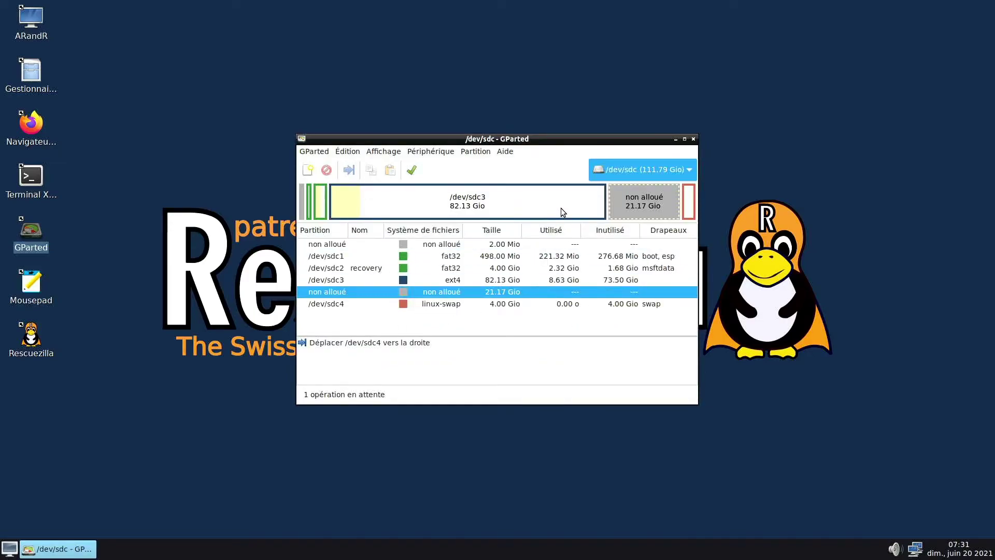
# - Queue an enlargement of the ext4 partition /dev/sdc3 to its maximum size of 105780 Mio
pyautogui.click(515, 203)
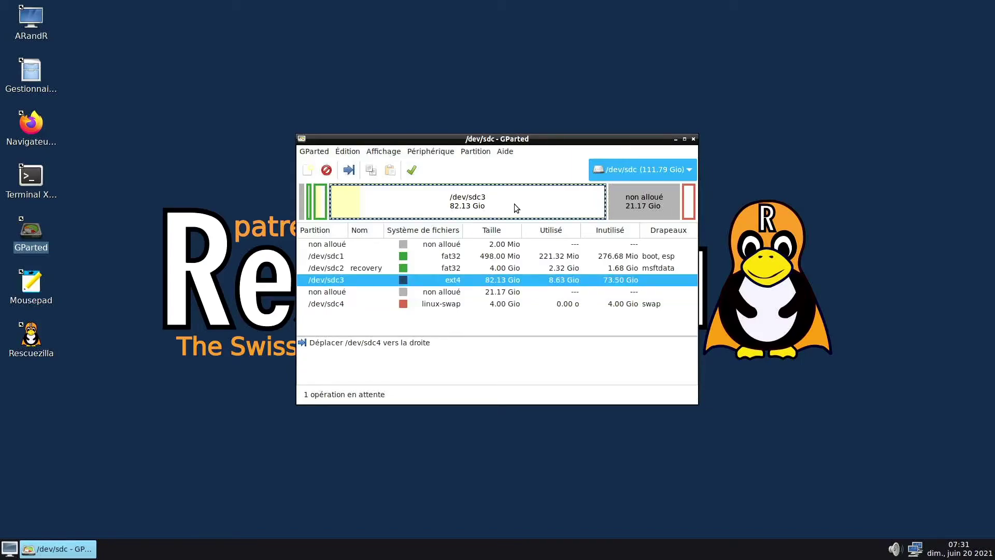
pyautogui.click(350, 170)
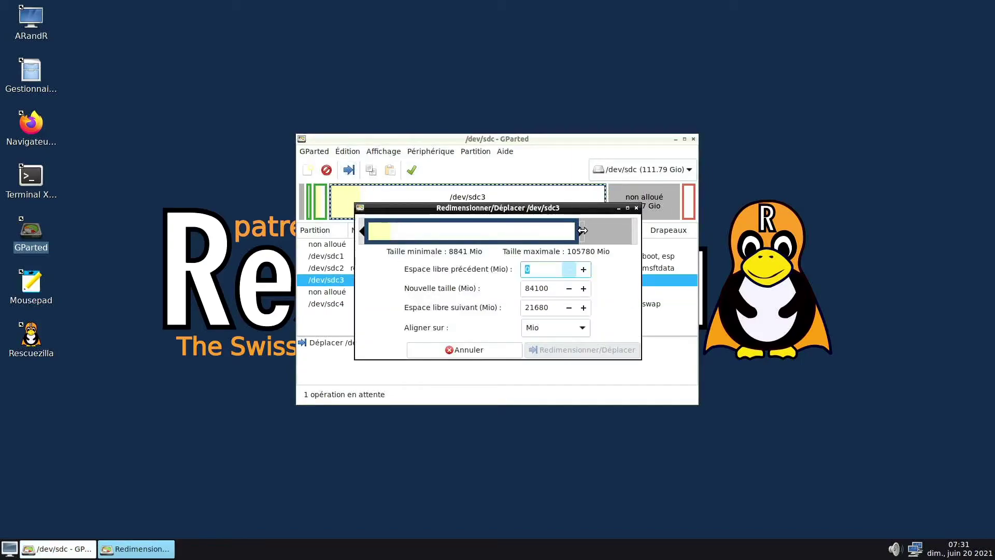
pyautogui.moveTo(583, 230); pyautogui.dragTo(655, 230)
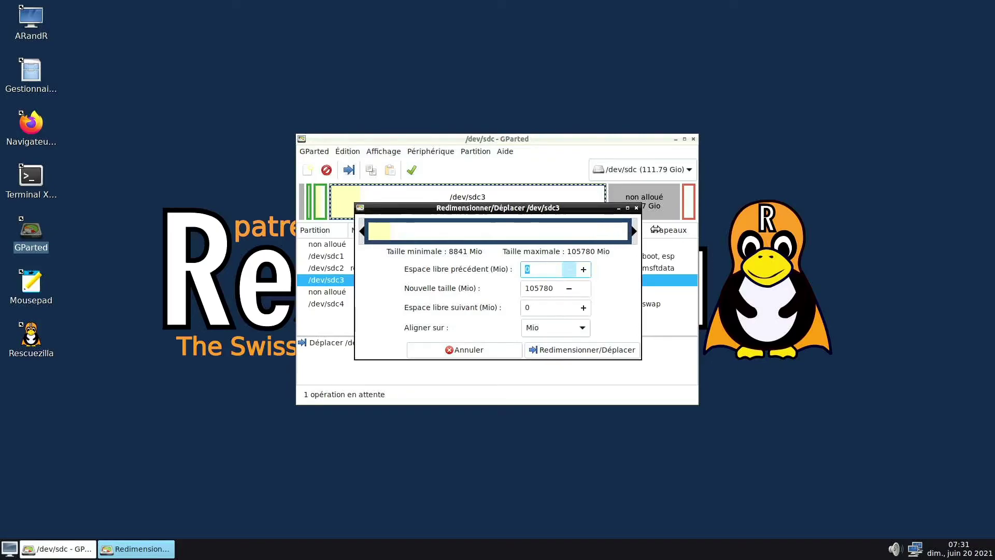
pyautogui.click(602, 348)
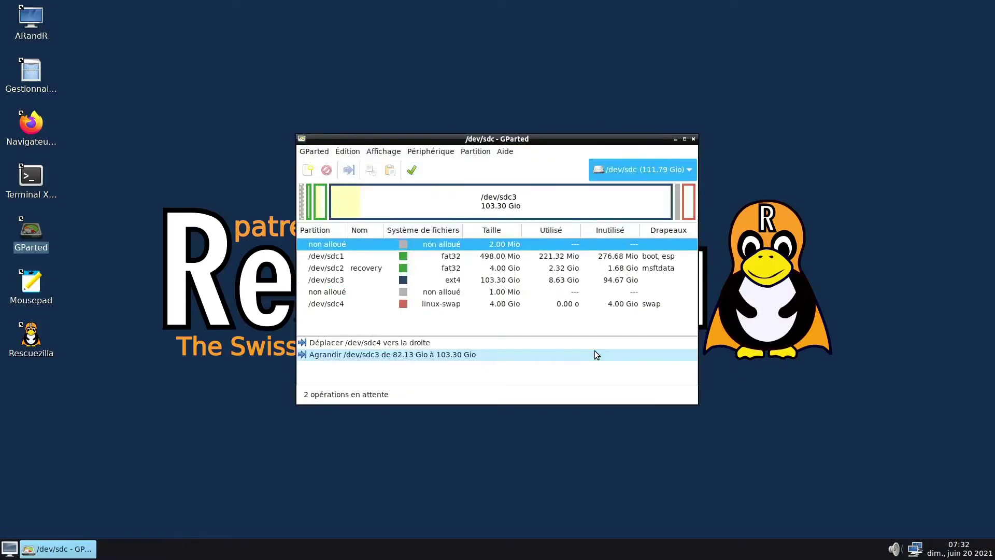
# - On the 232.89 Gio disk /dev/sda, queue a move of the swap partition /dev/sda4 to the end of the disk
pyautogui.click(638, 170)
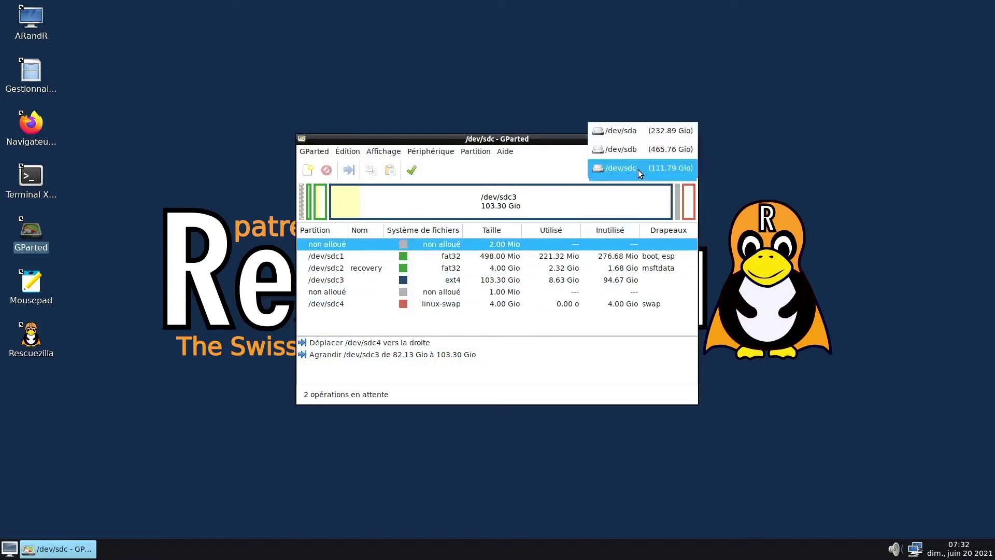
pyautogui.click(639, 131)
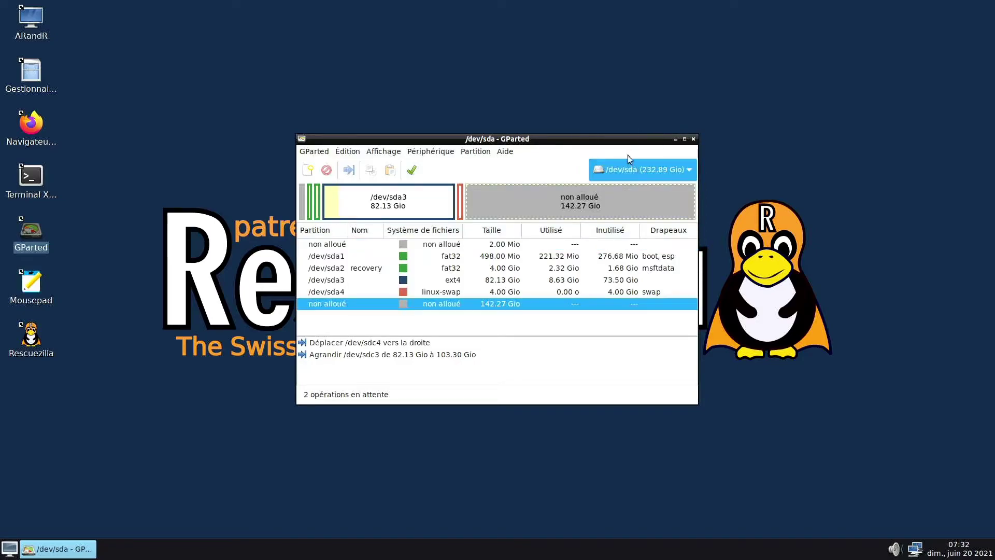
pyautogui.click(461, 203)
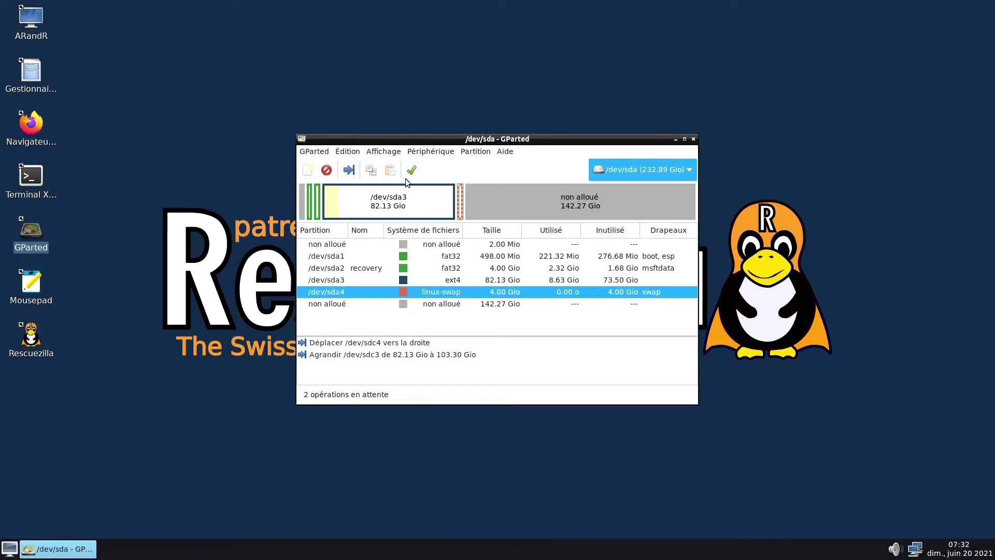
pyautogui.click(348, 170)
pyautogui.moveTo(373, 234); pyautogui.dragTo(625, 231)
pyautogui.click(616, 353)
pyautogui.click(617, 349)
# - Queue an enlargement of the ext4 partition /dev/sda3 to its maximum size of 224.40 Gio
pyautogui.click(381, 203)
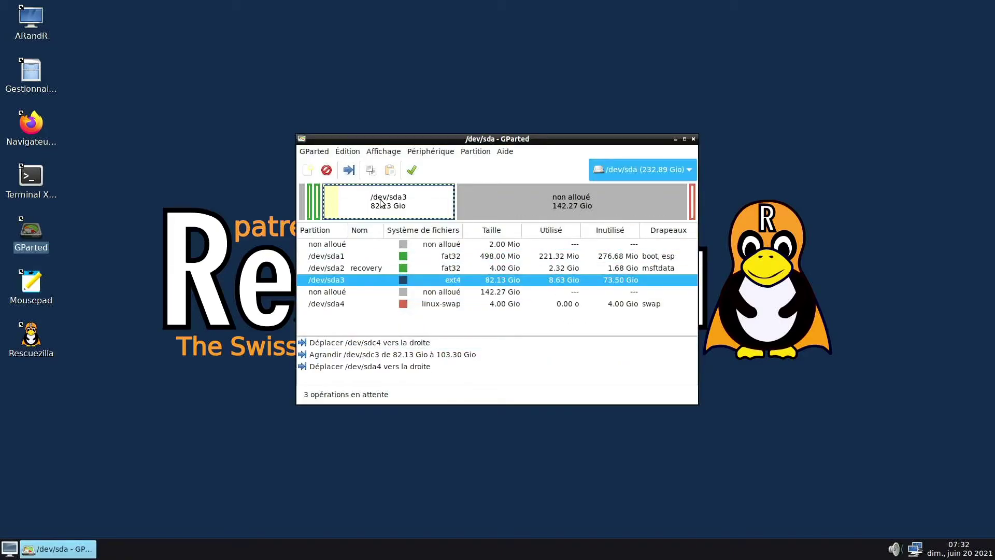
pyautogui.click(349, 170)
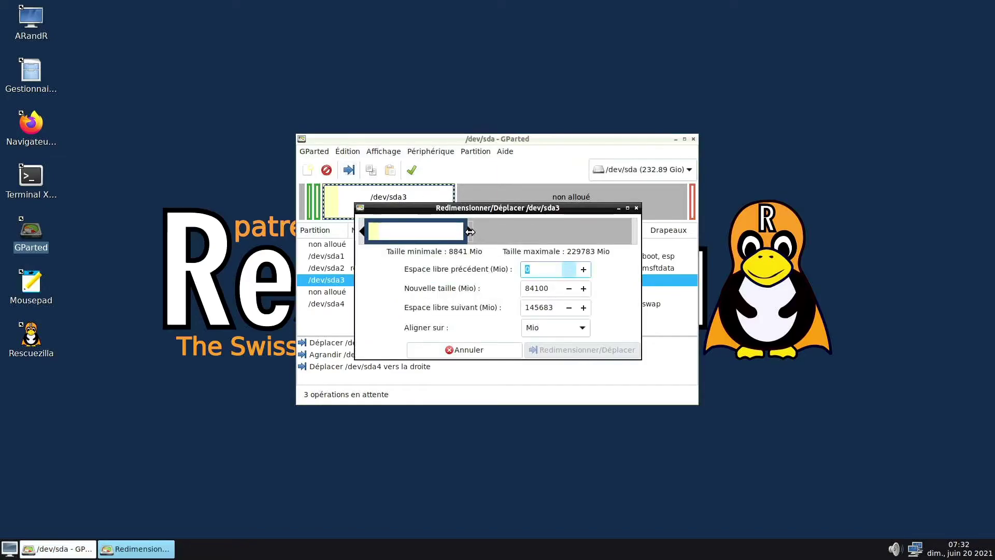
pyautogui.moveTo(476, 235); pyautogui.dragTo(638, 231)
pyautogui.click(613, 351)
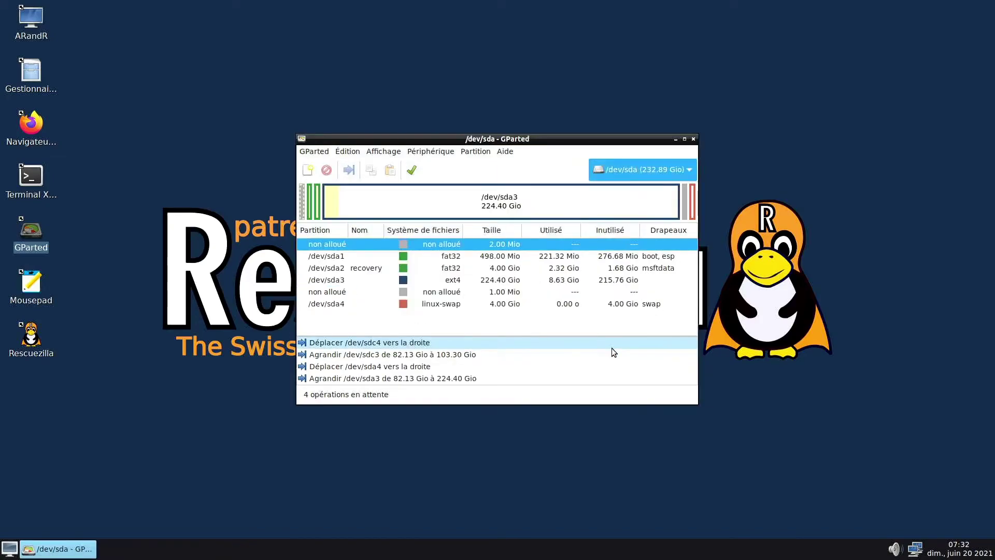
# - Apply the pending partition operations on both disks, review their details and close the report
pyautogui.click(413, 170)
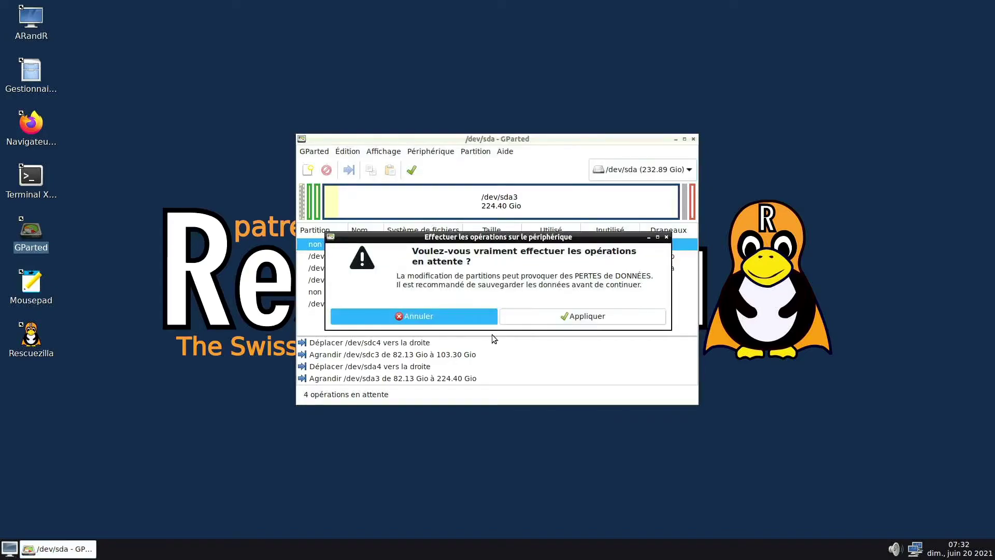
pyautogui.click(541, 317)
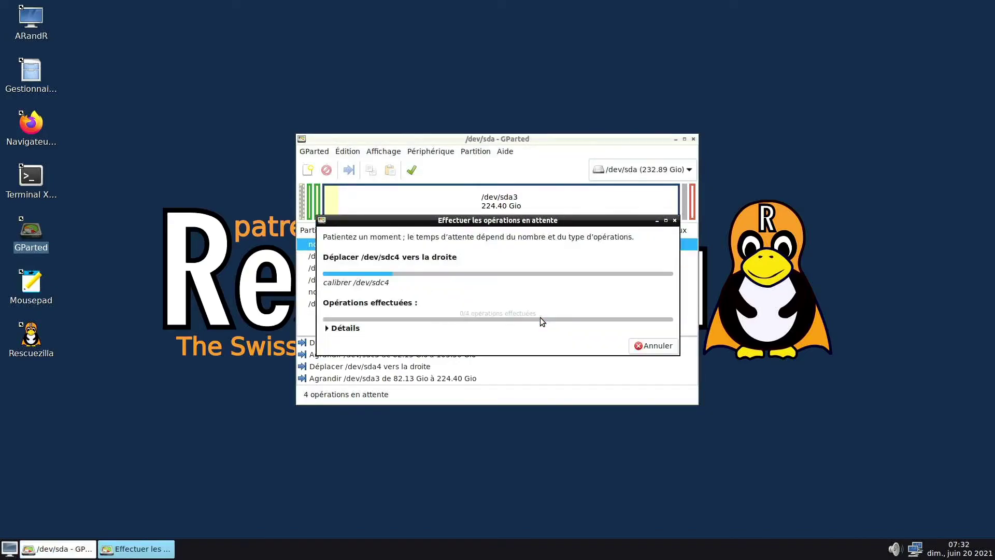
pyautogui.click(327, 327)
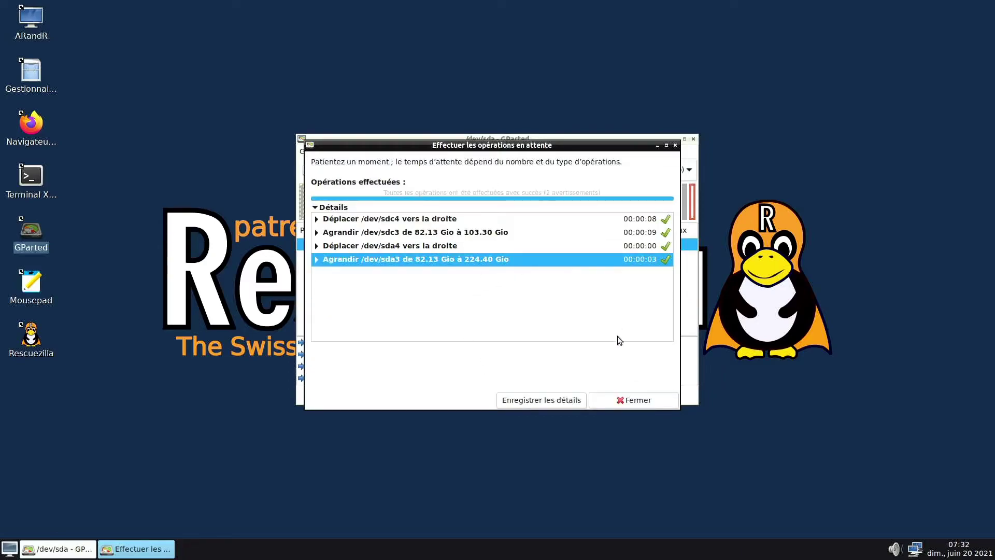
pyautogui.click(631, 400)
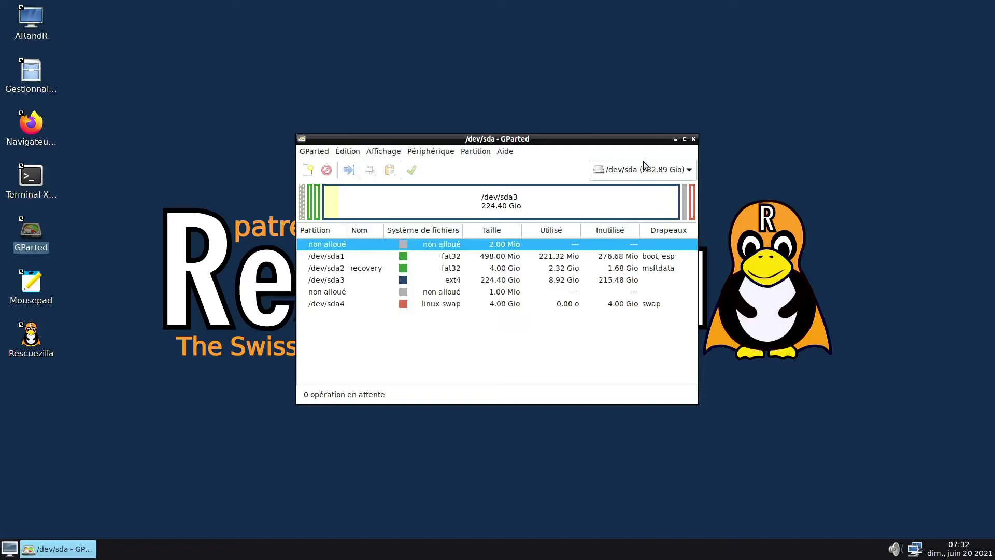
# - Check the partition layout of the 111.79 Gio disk /dev/sdc and quit GParted
pyautogui.click(658, 171)
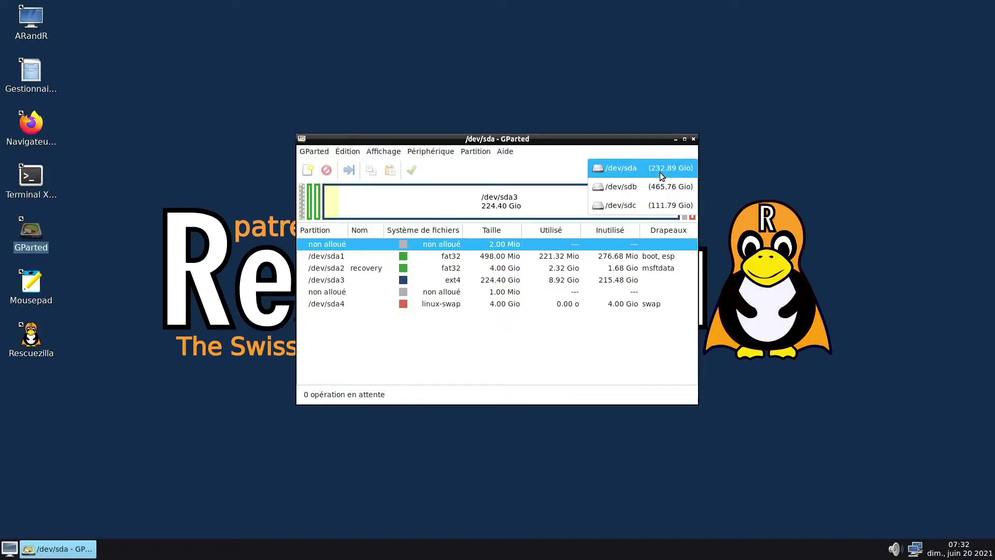
pyautogui.click(648, 203)
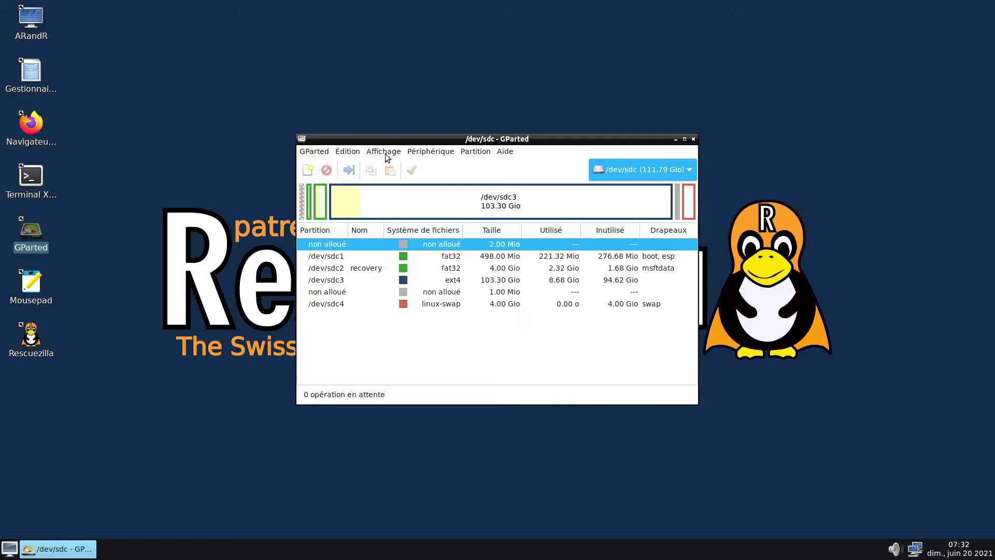
pyautogui.click(314, 151)
pyautogui.click(318, 200)
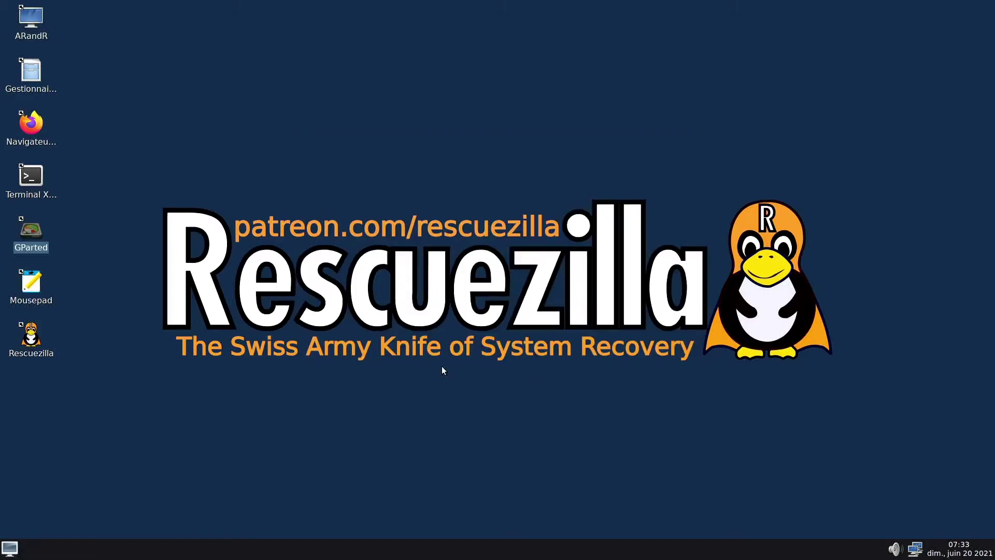